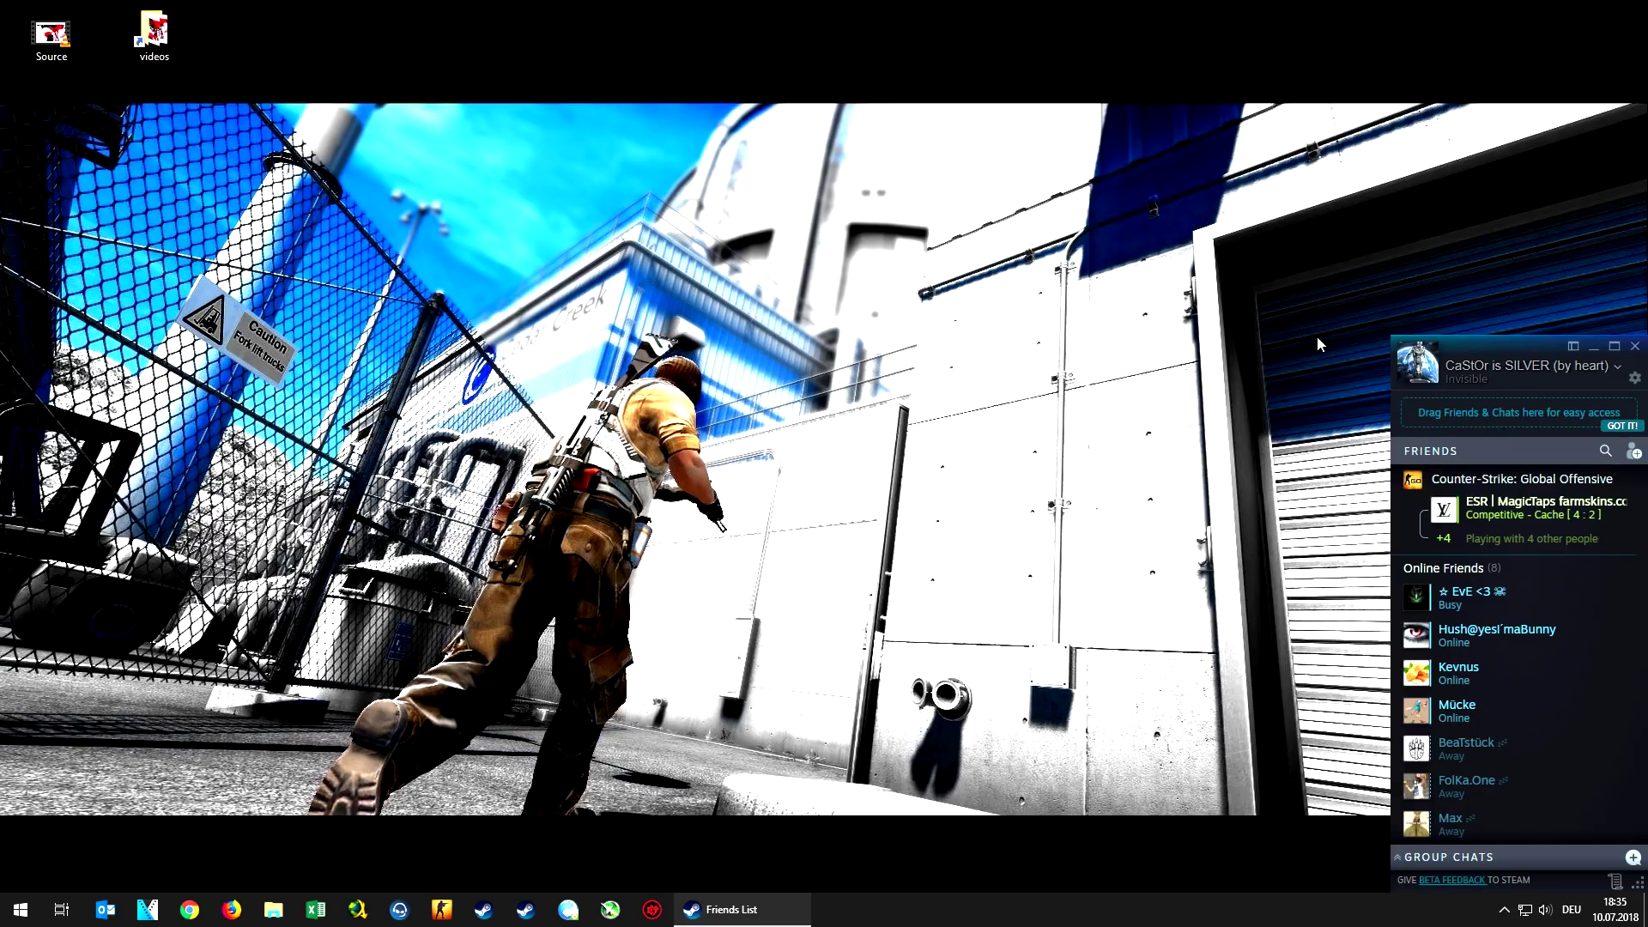
Open the Steam game library from the system tray.
click(1504, 910)
right_click(1423, 673)
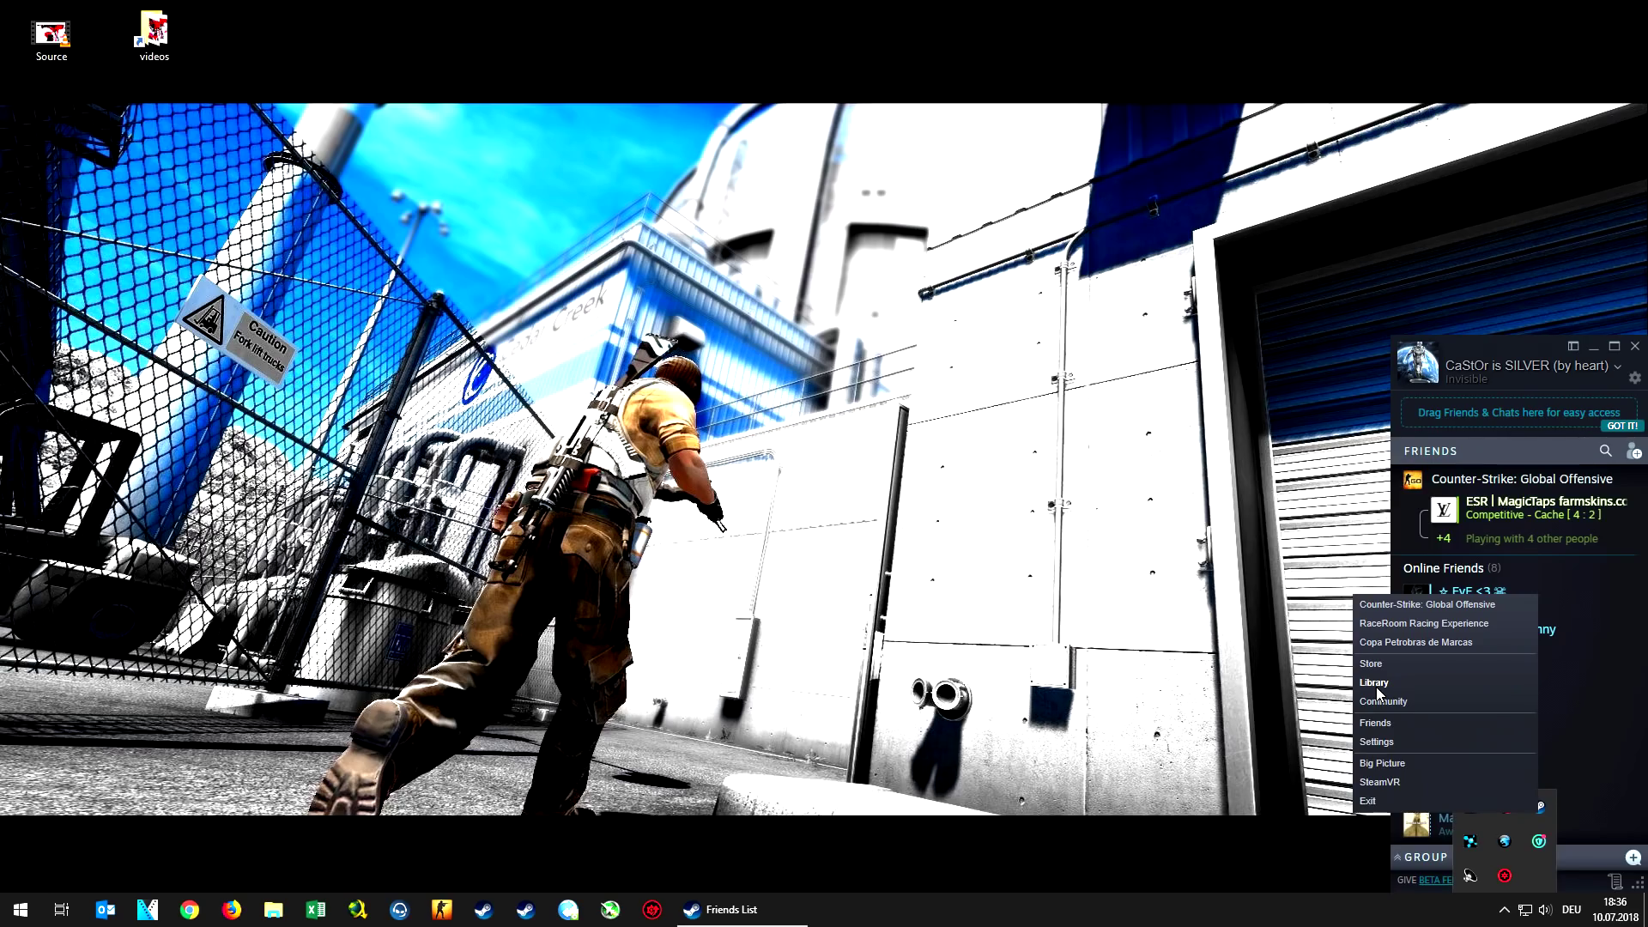
click(1036, 367)
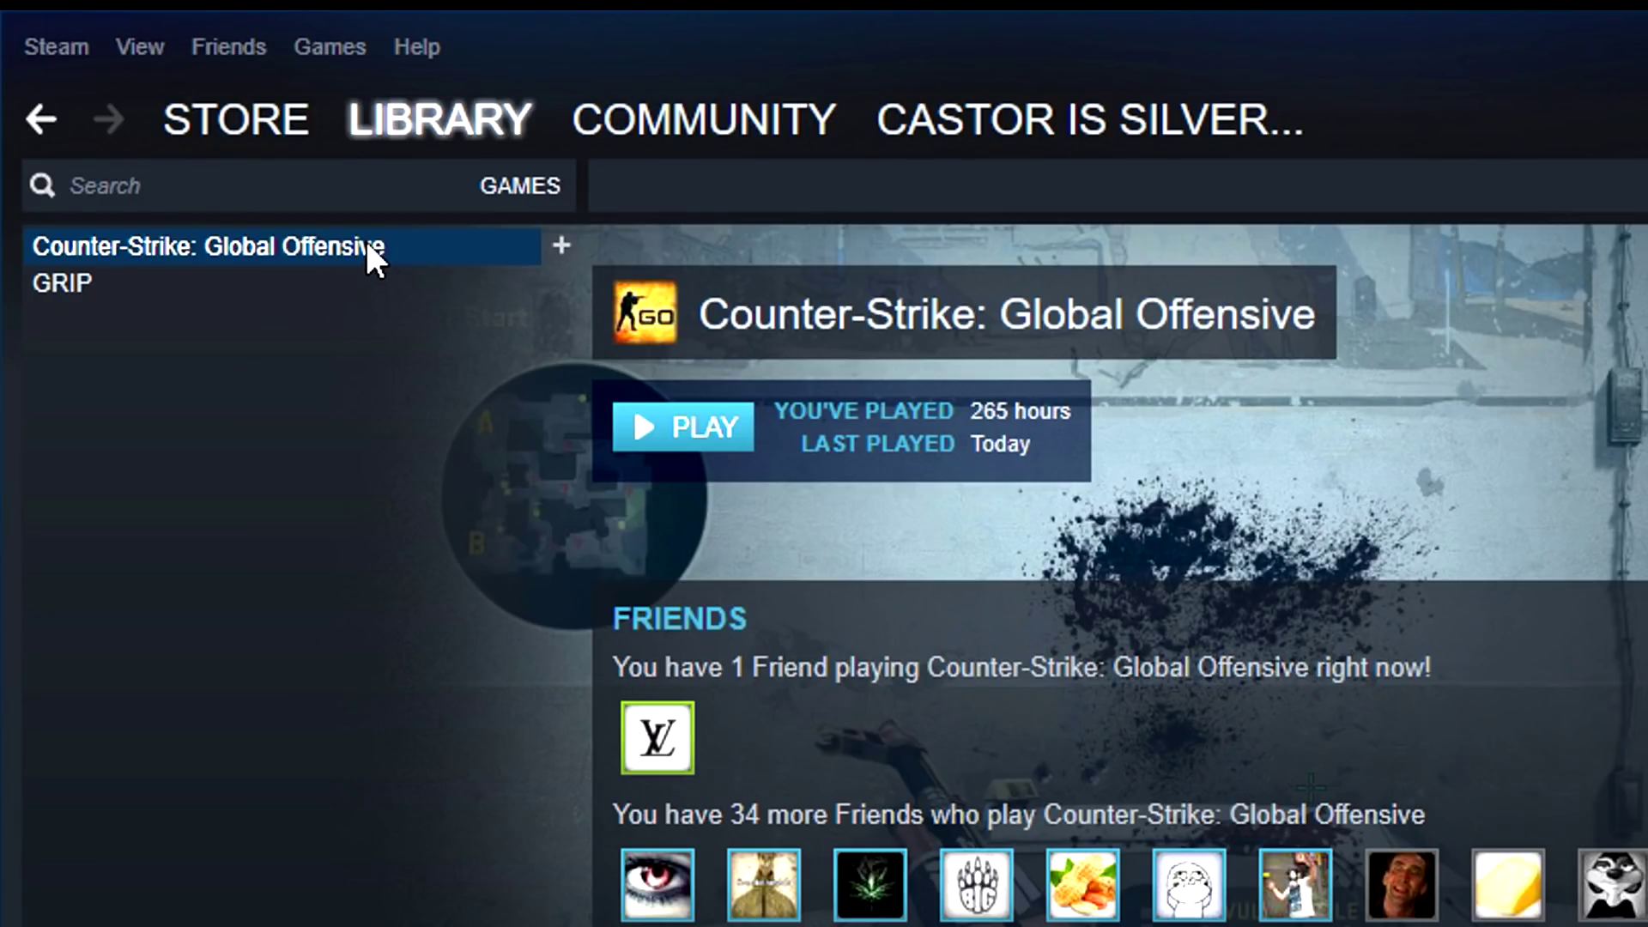
Set CS:GO's launch option to -panorama in its Properties and close them.
right_click(368, 243)
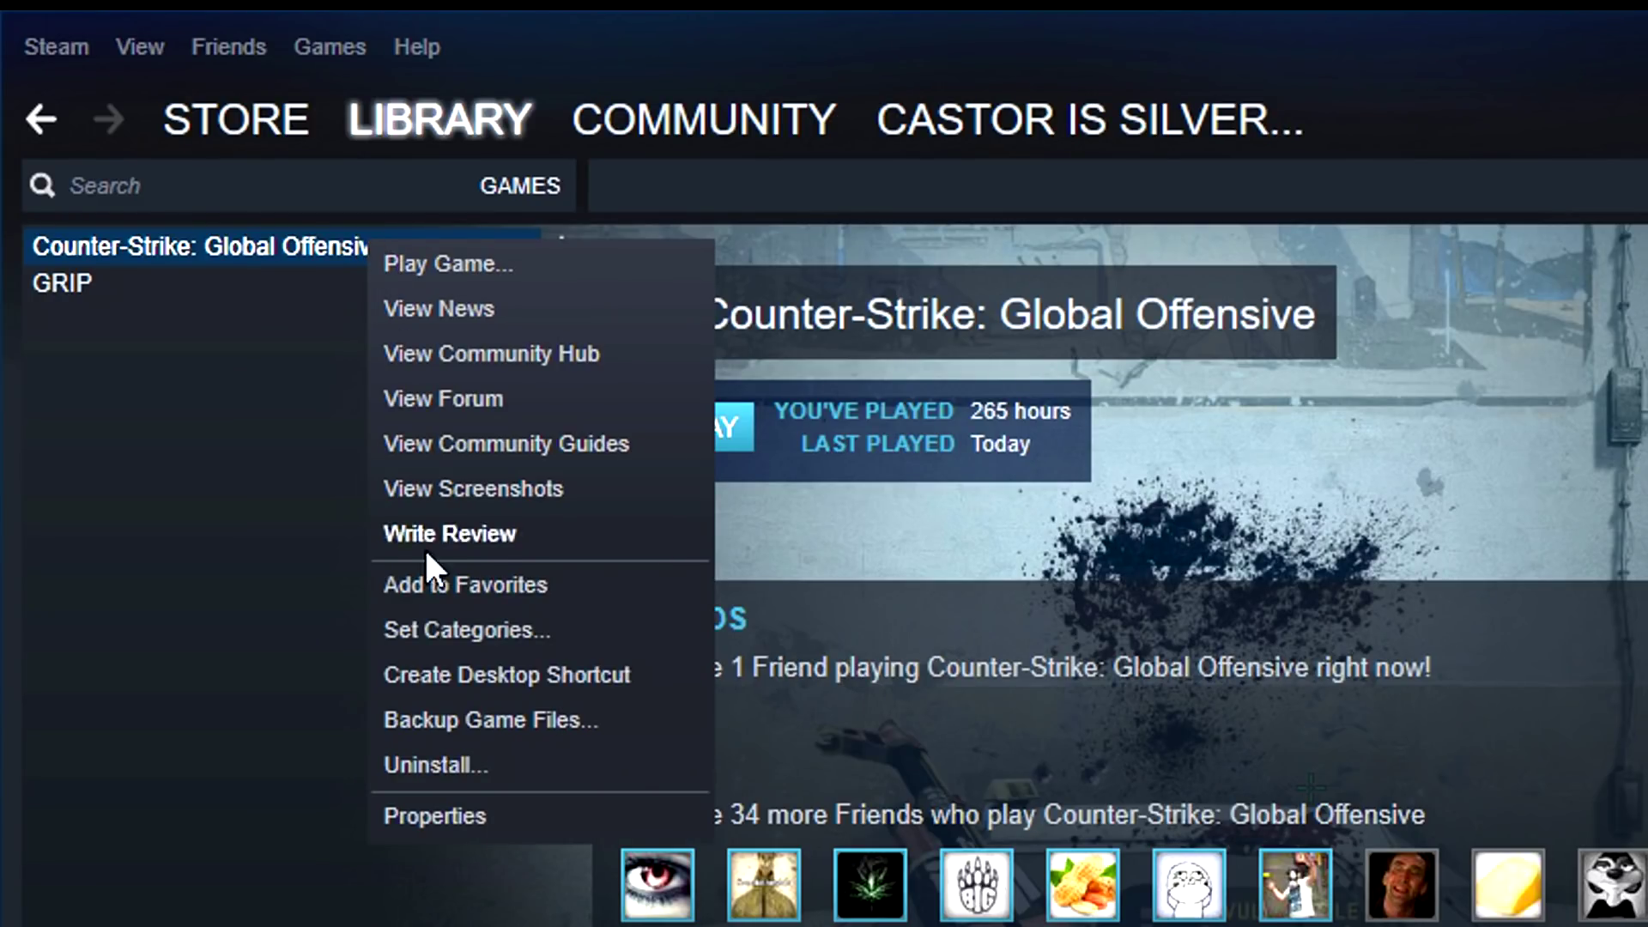
click(436, 815)
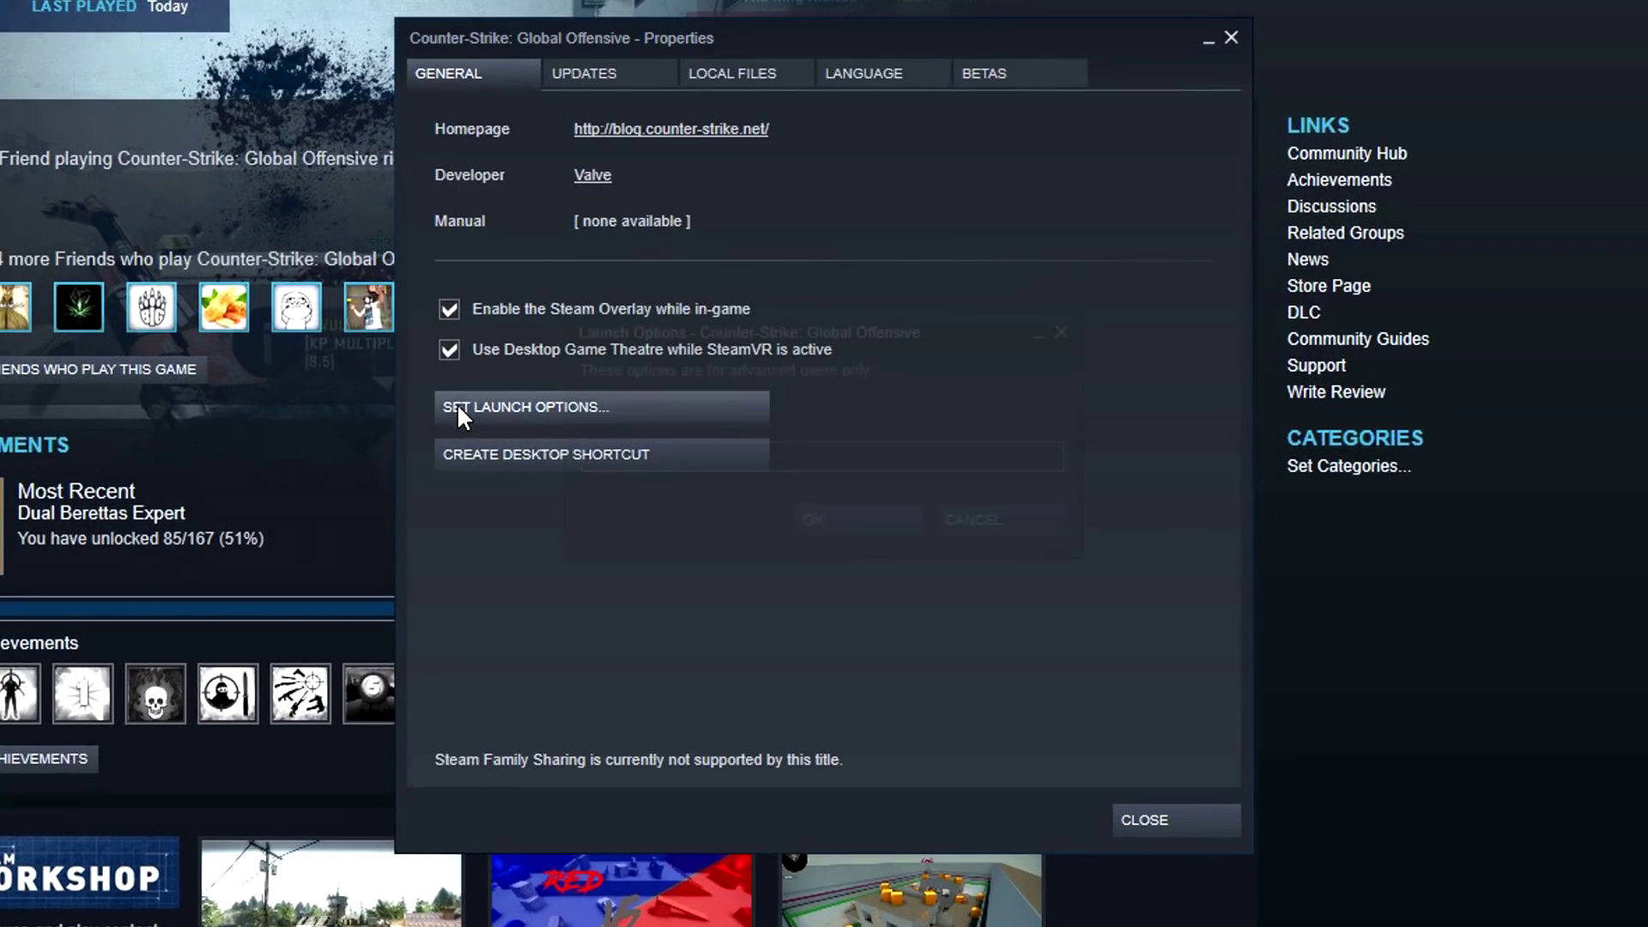
click(559, 420)
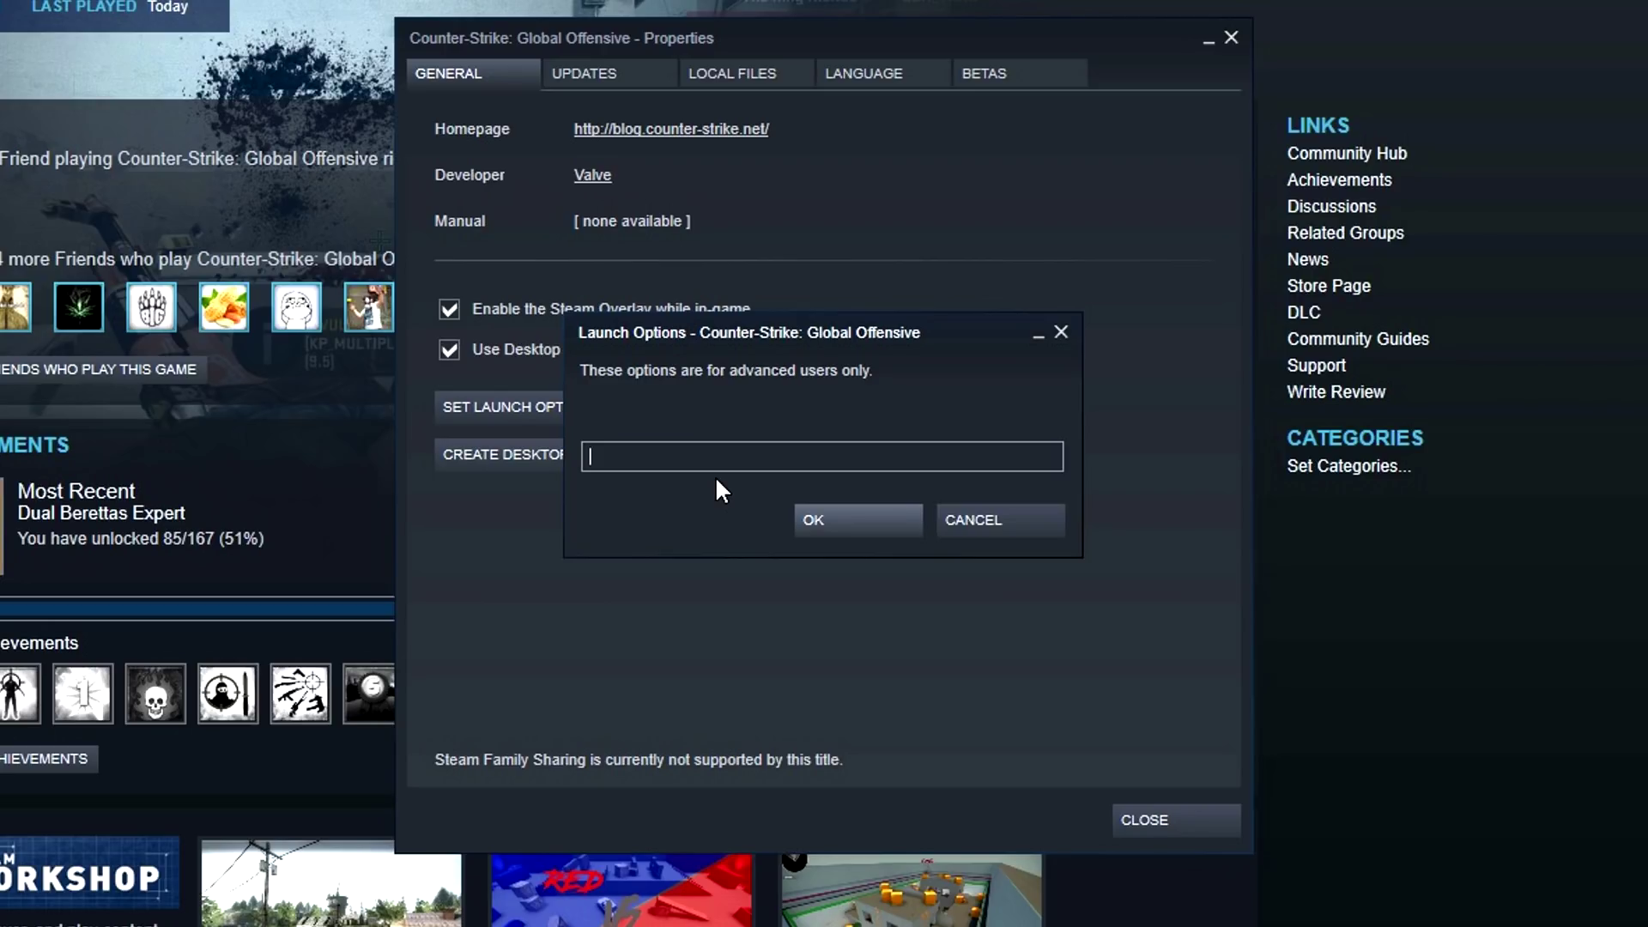
text(-panorama)
click(819, 515)
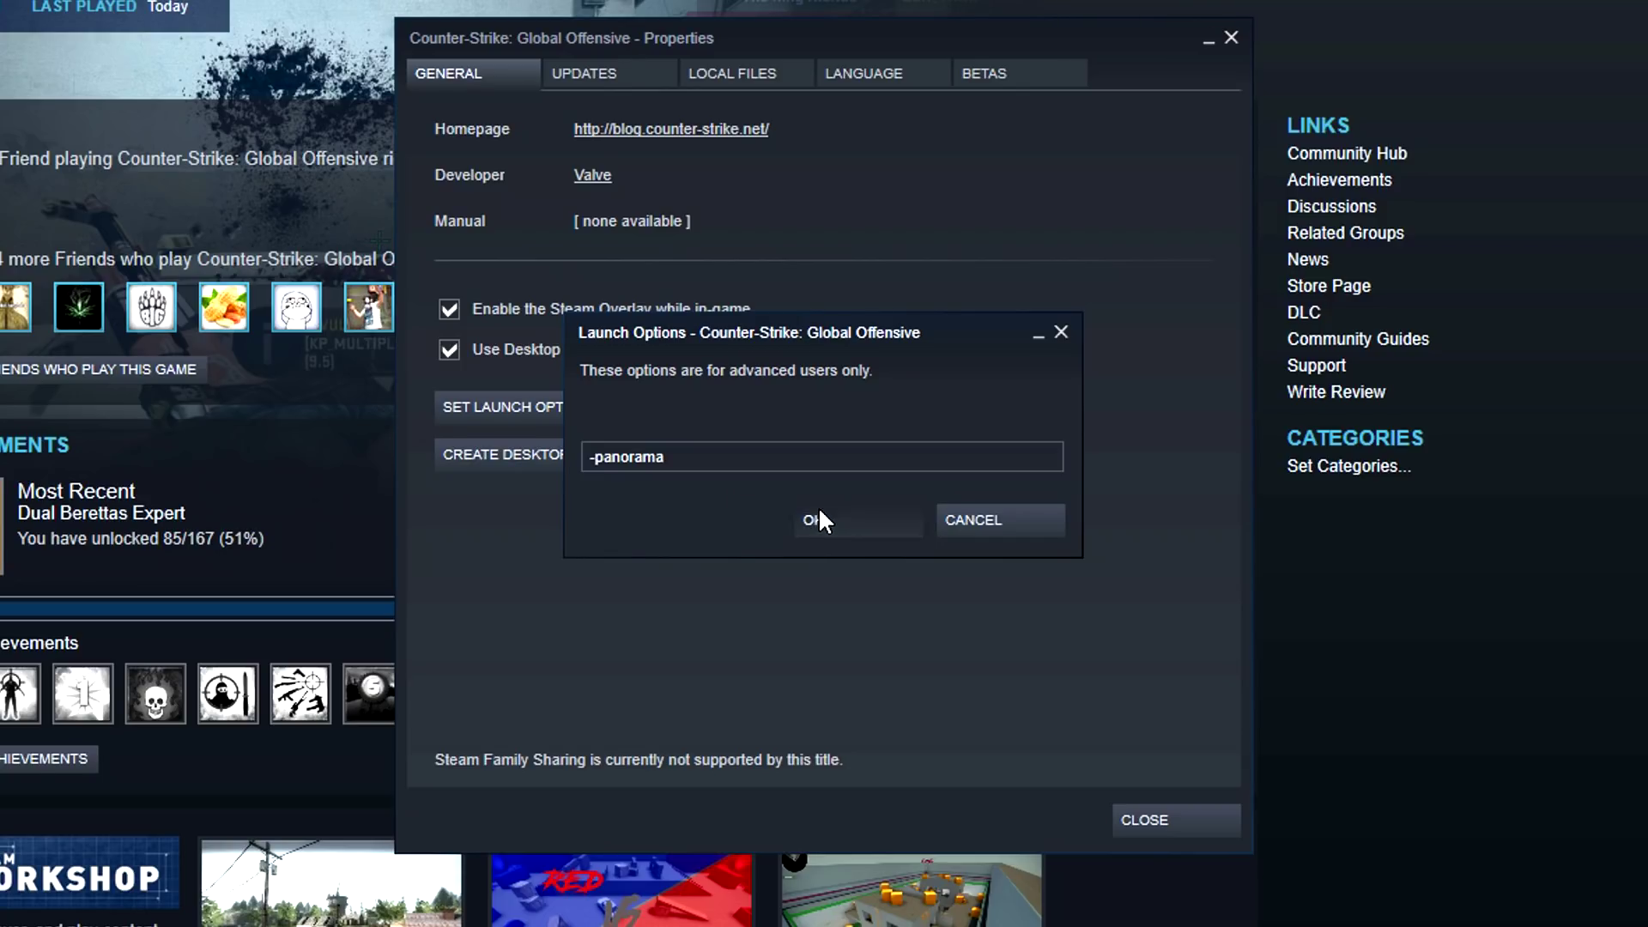
click(1145, 817)
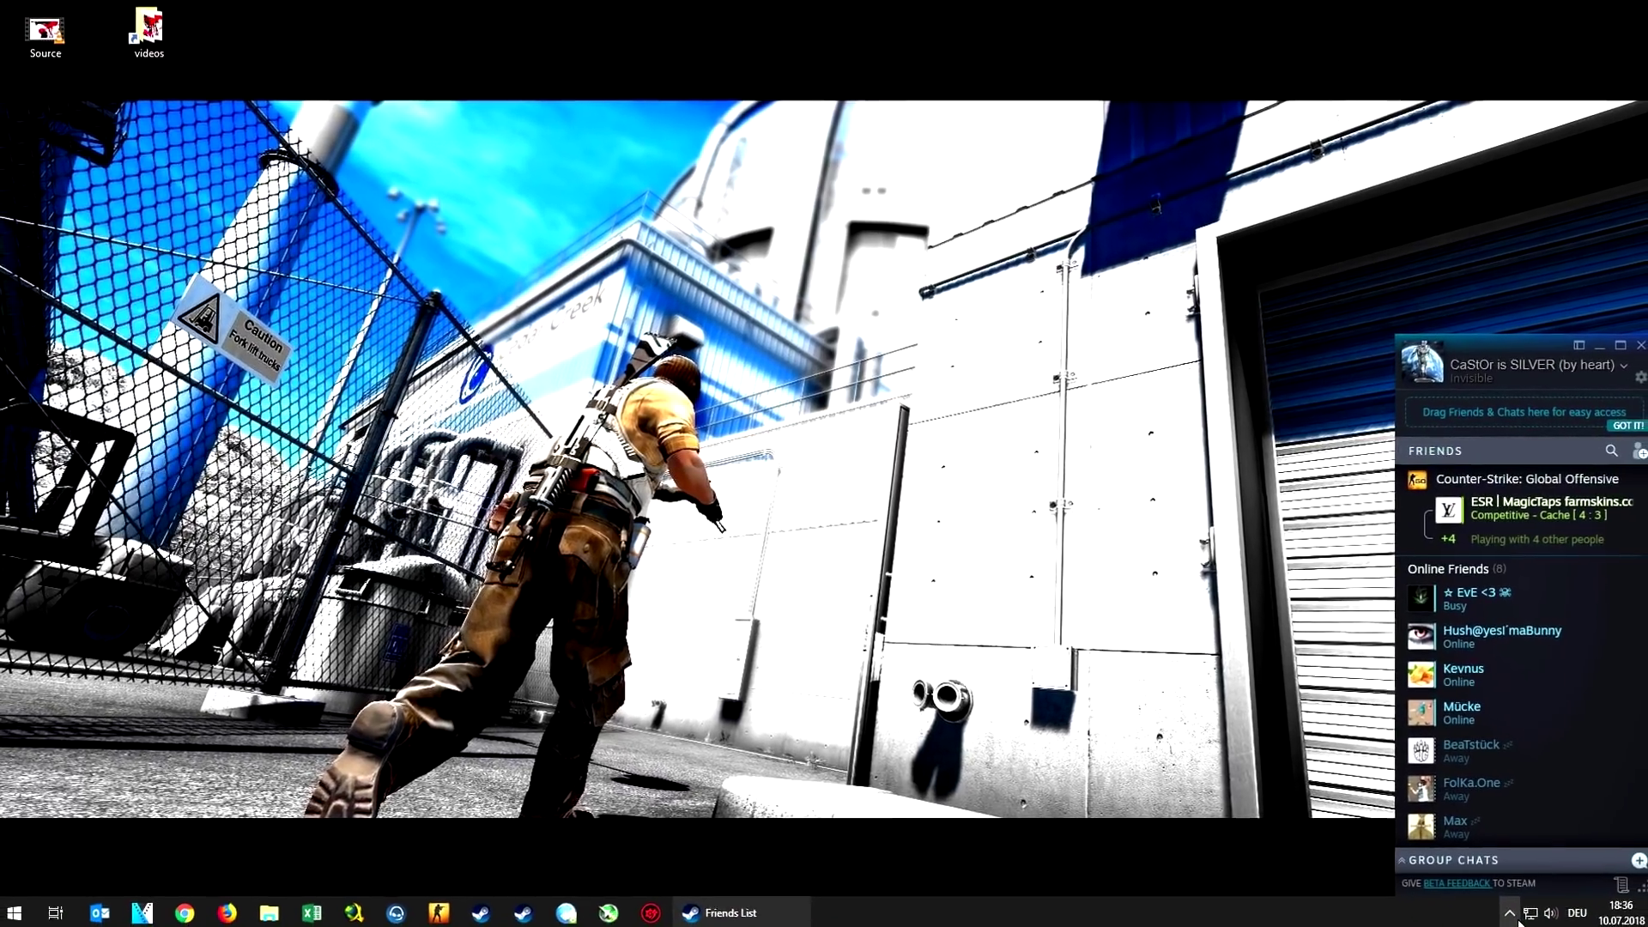
Launch CS:GO from the Steam tray menu, then Alt+Tab back to the desktop.
click(1504, 909)
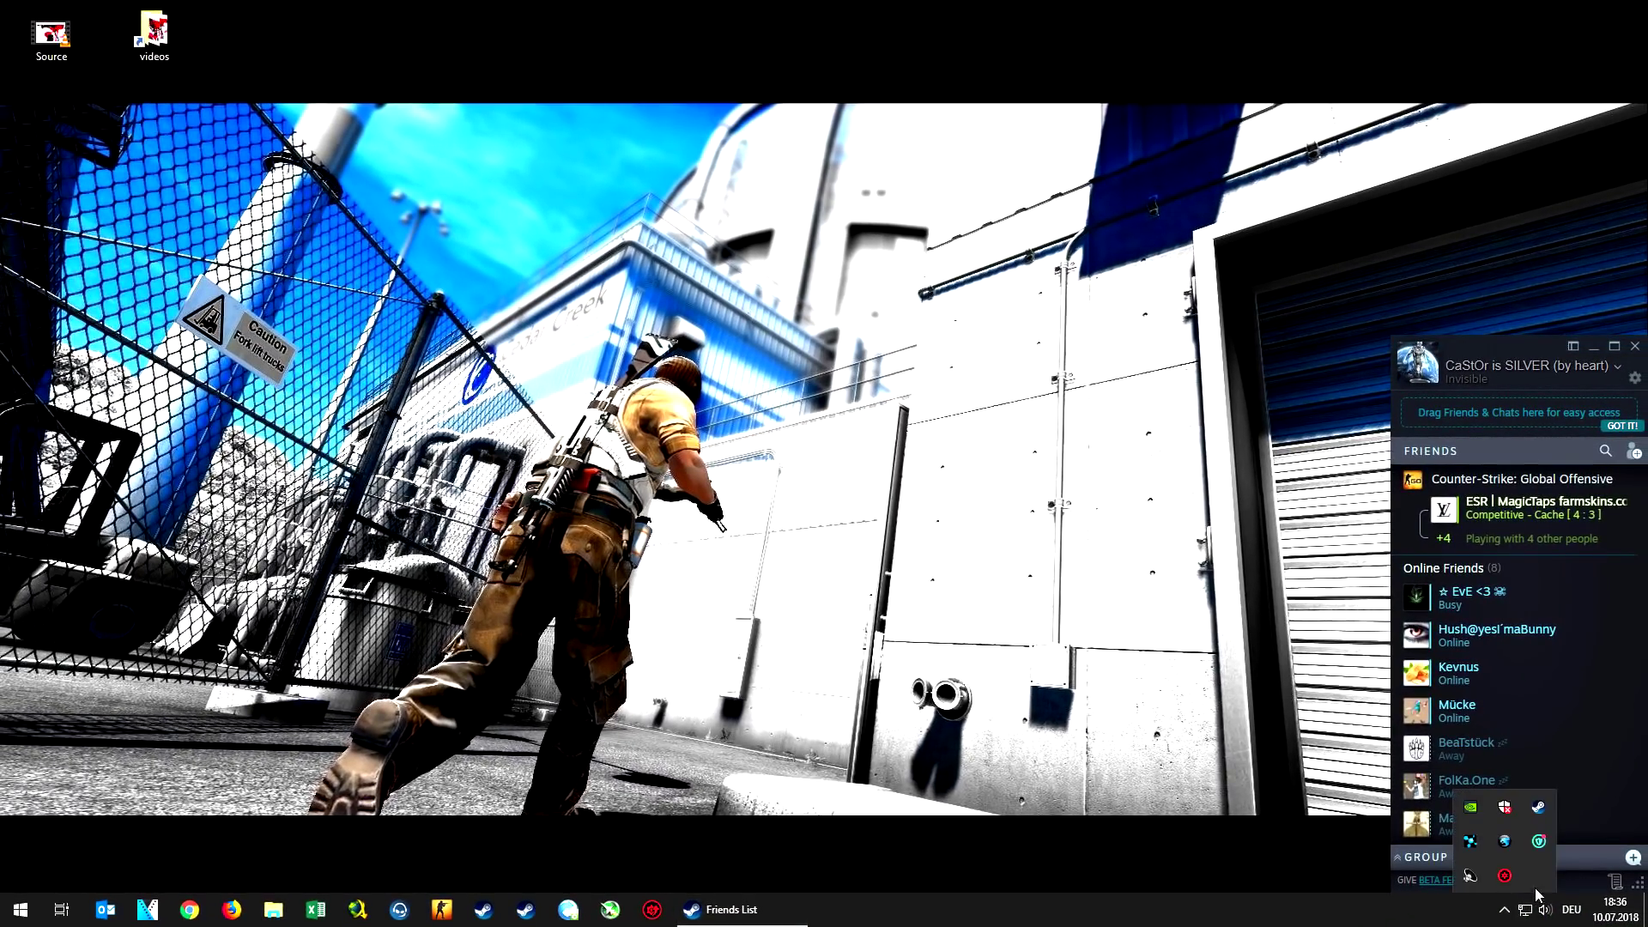
right_click(1544, 818)
click(1412, 611)
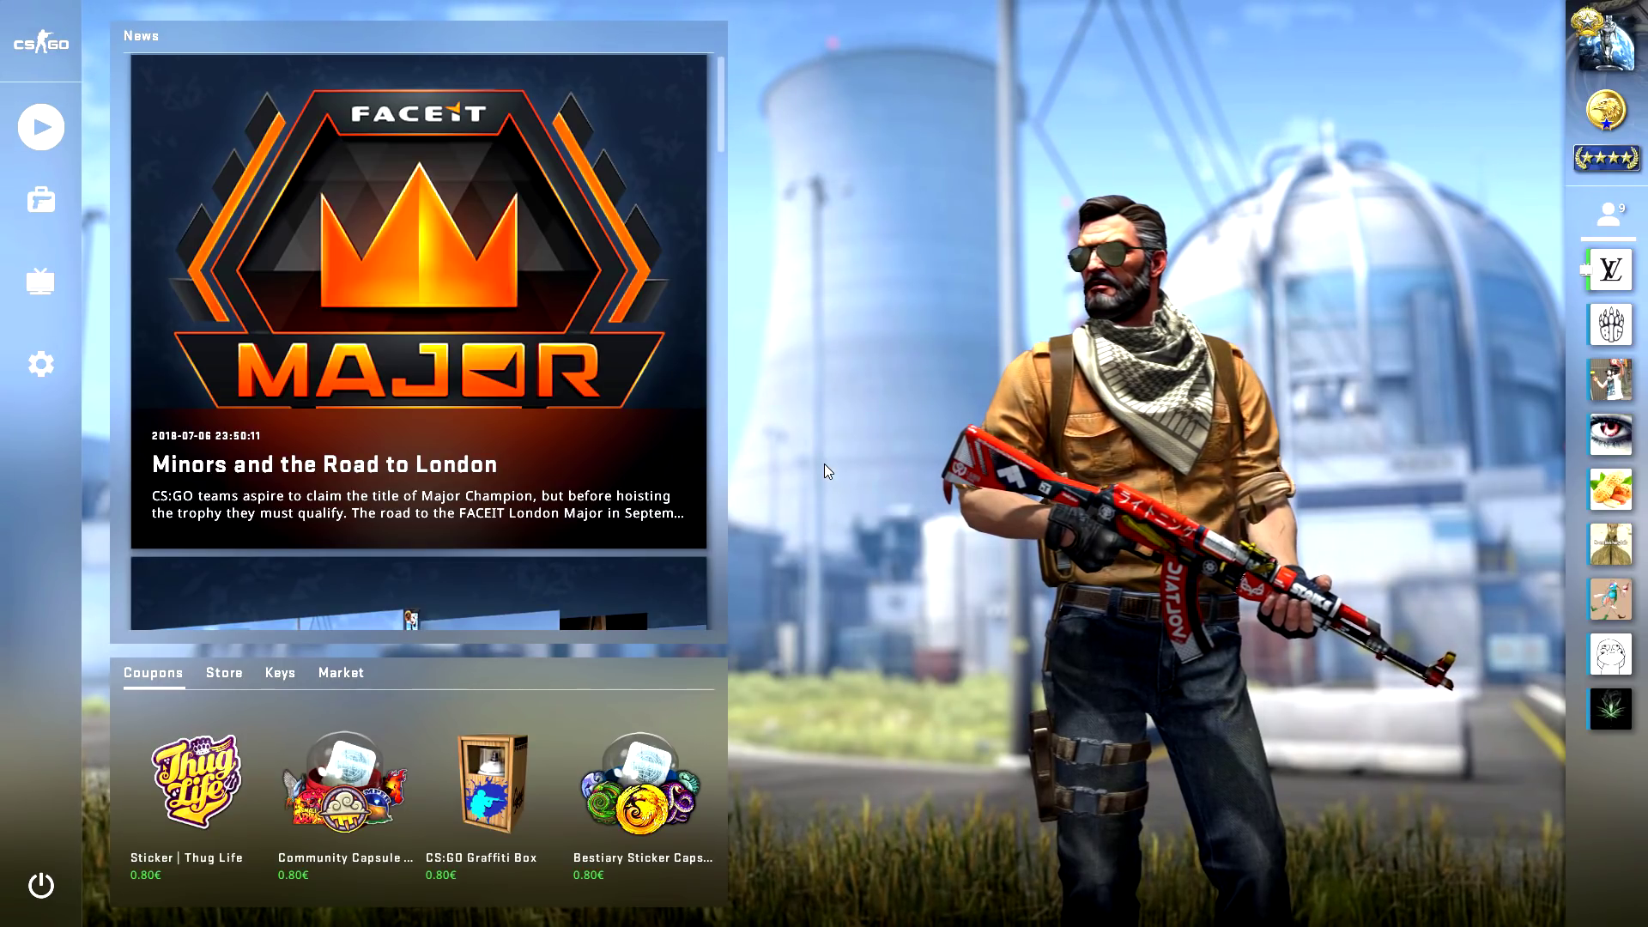
key(alt+Tab)
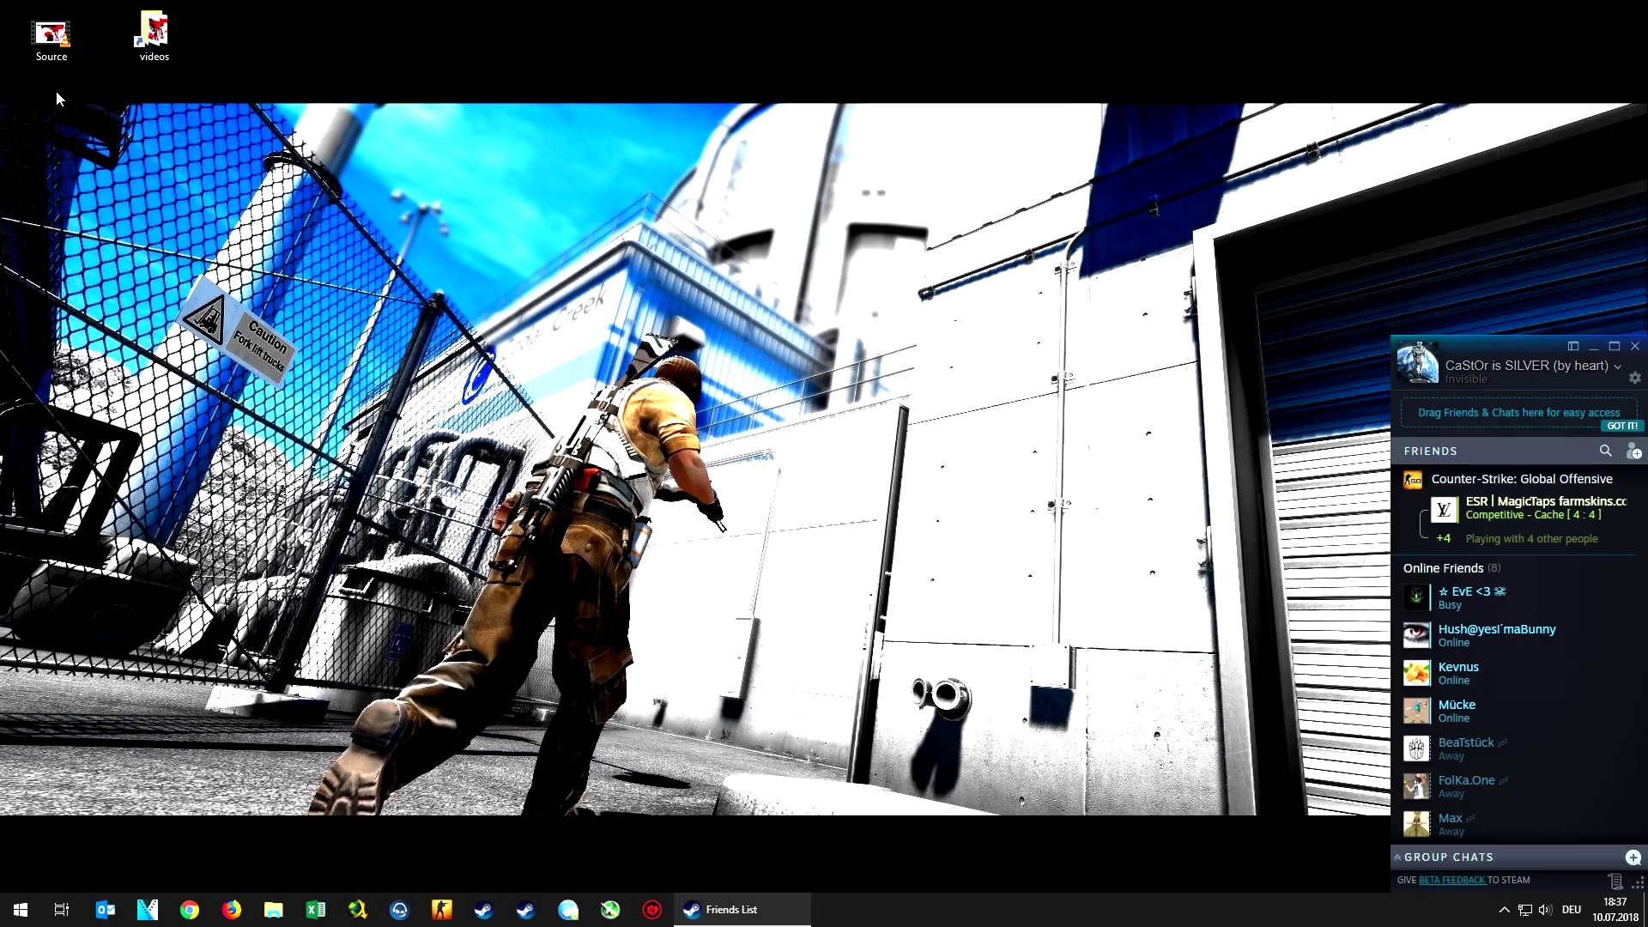
Play Source.mp4 from the desktop in VLC, then close the player.
double_click(51, 34)
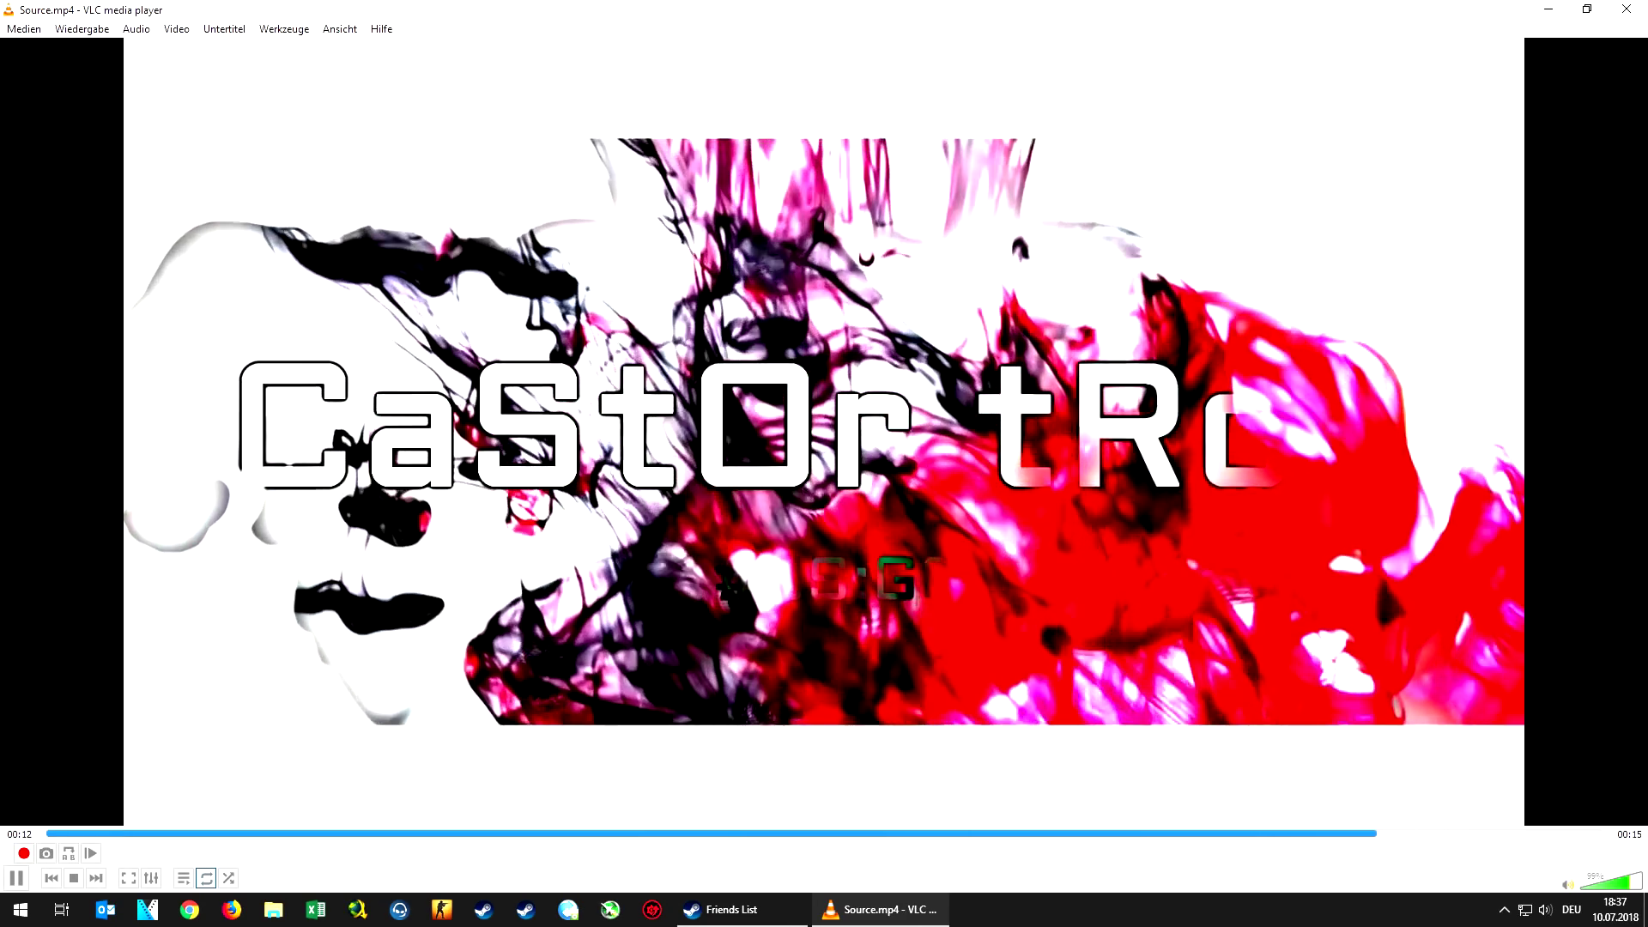
click(1612, 15)
right_click(44, 45)
click(164, 584)
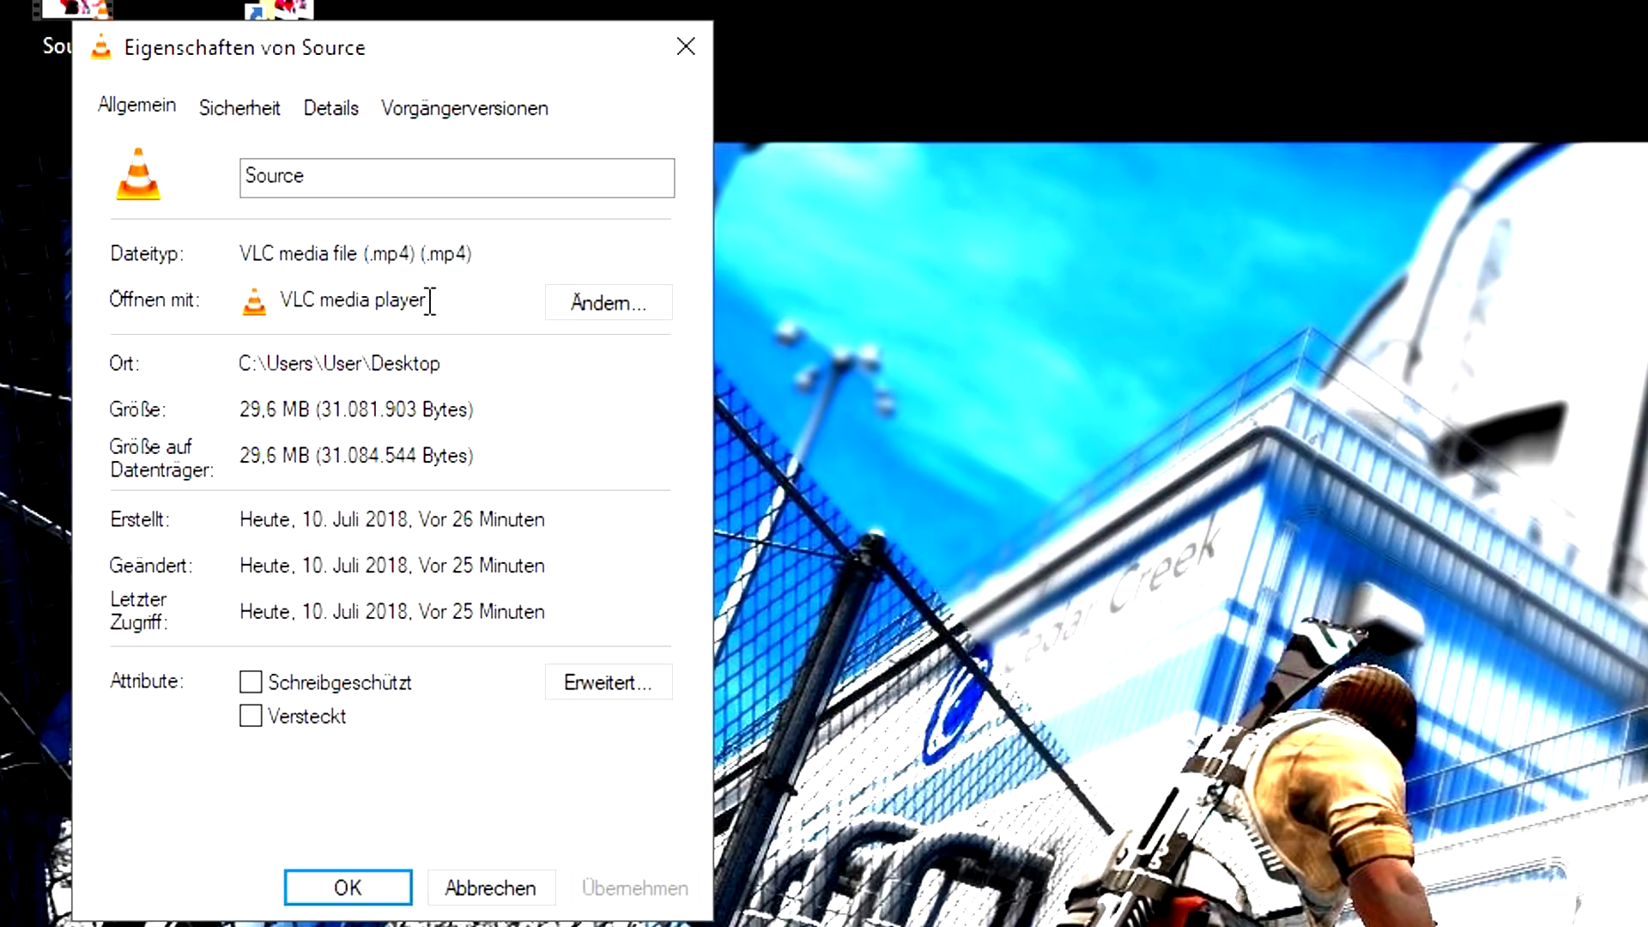
drag(453, 251, 503, 250)
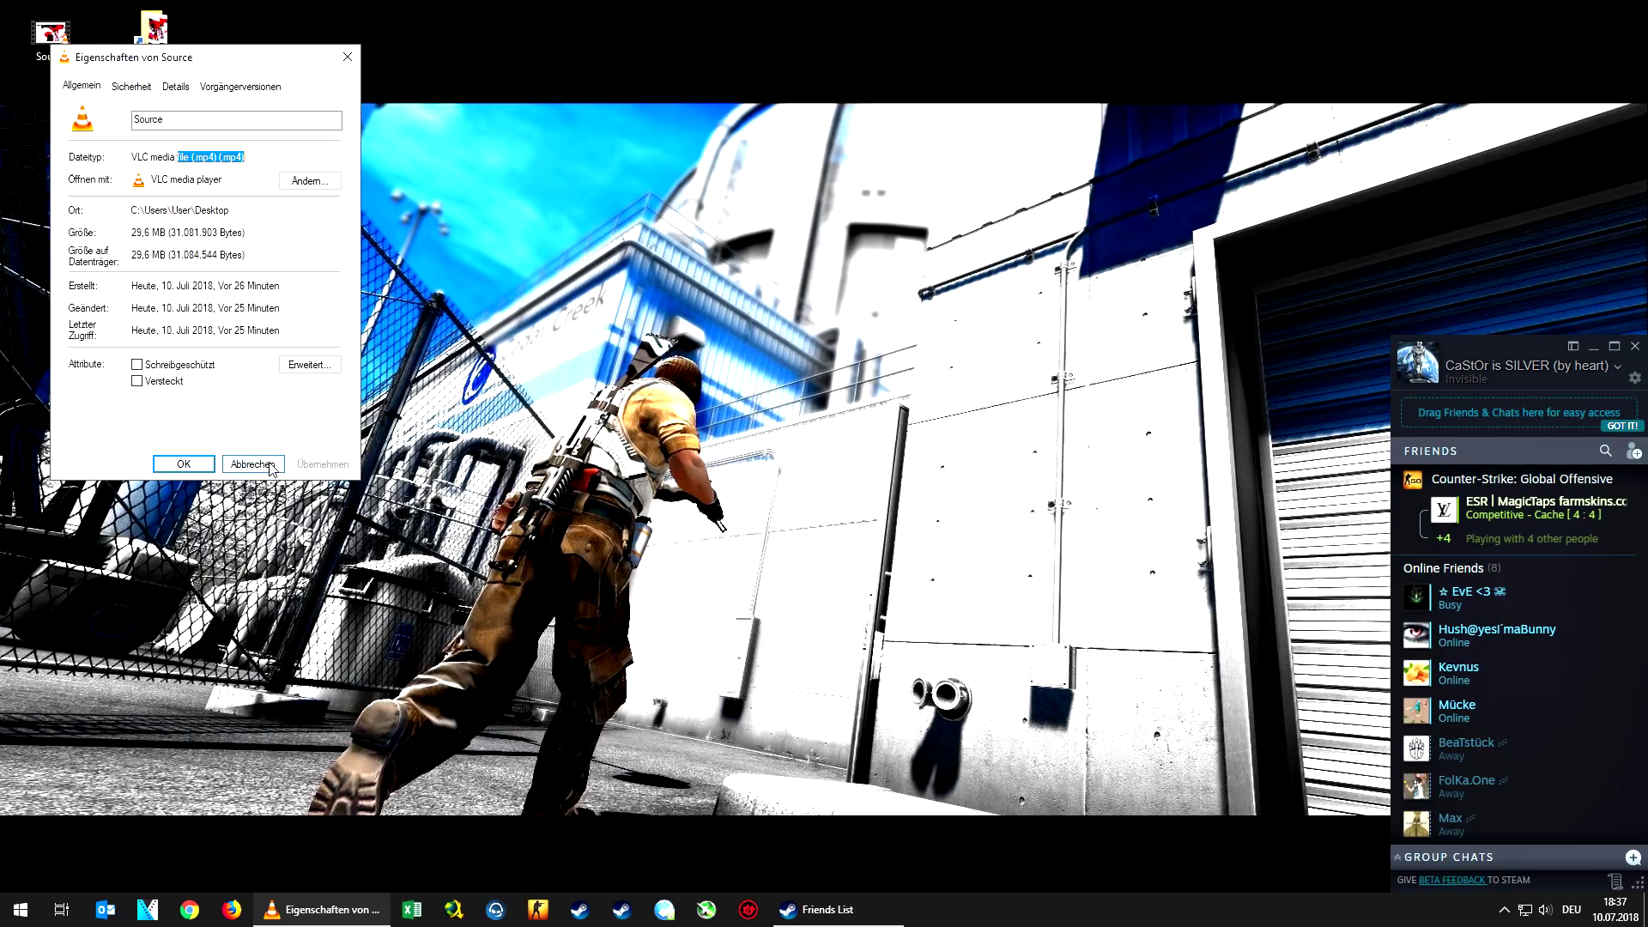
click(251, 464)
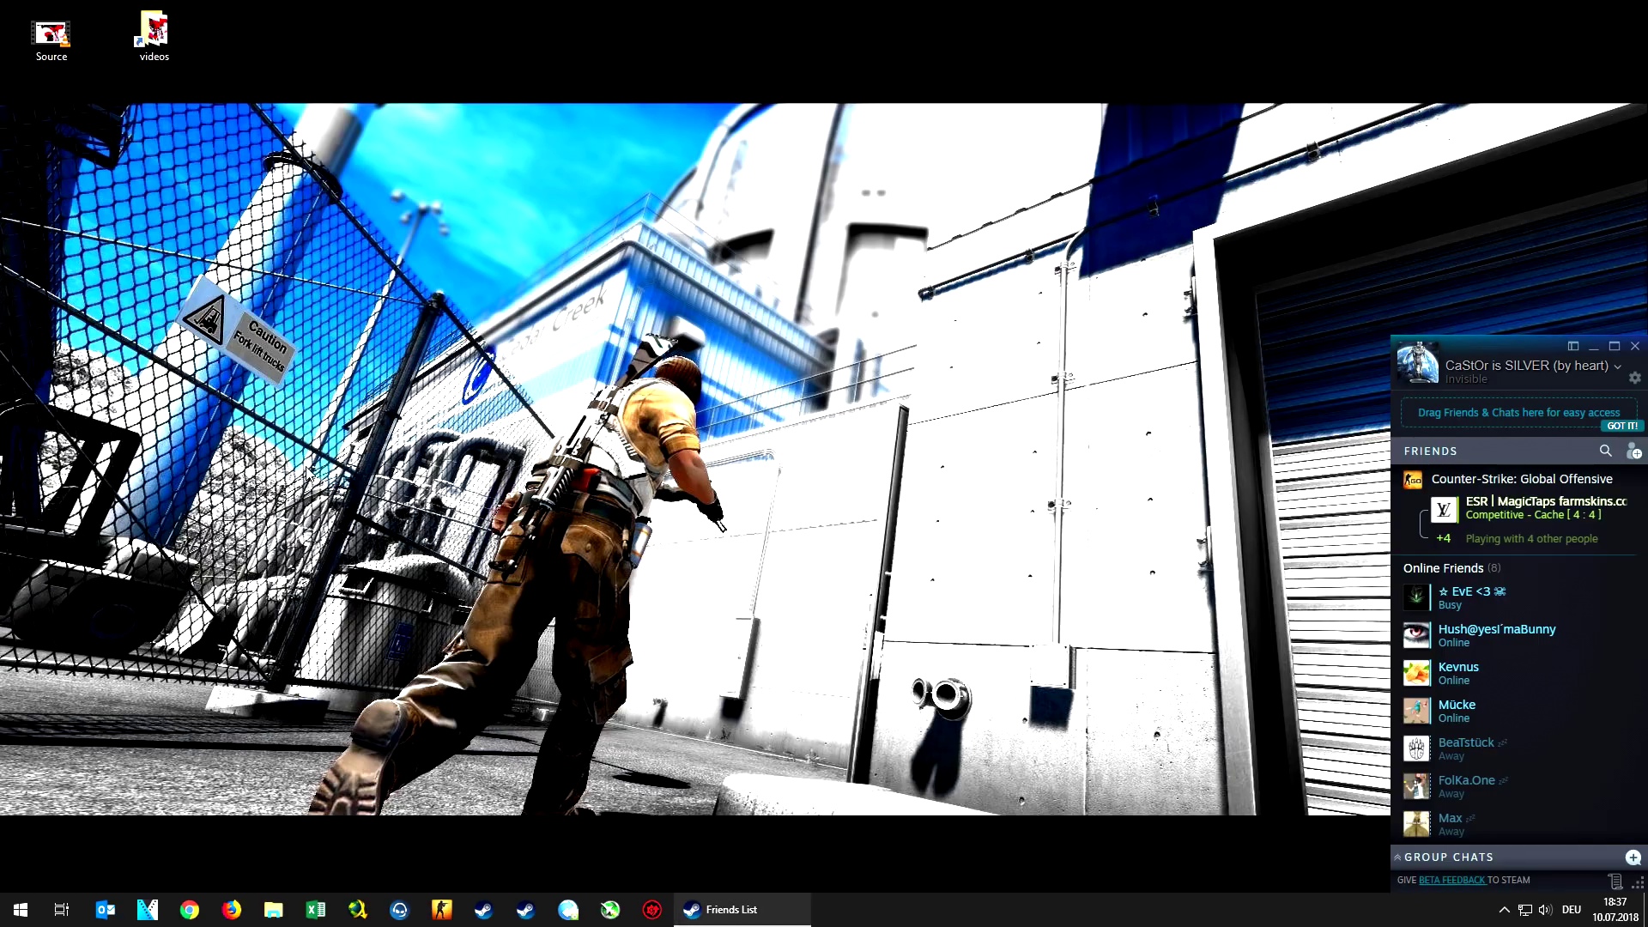
Start Any Video Converter, skip the update, add Source.mp4 and show the output profiles.
click(569, 908)
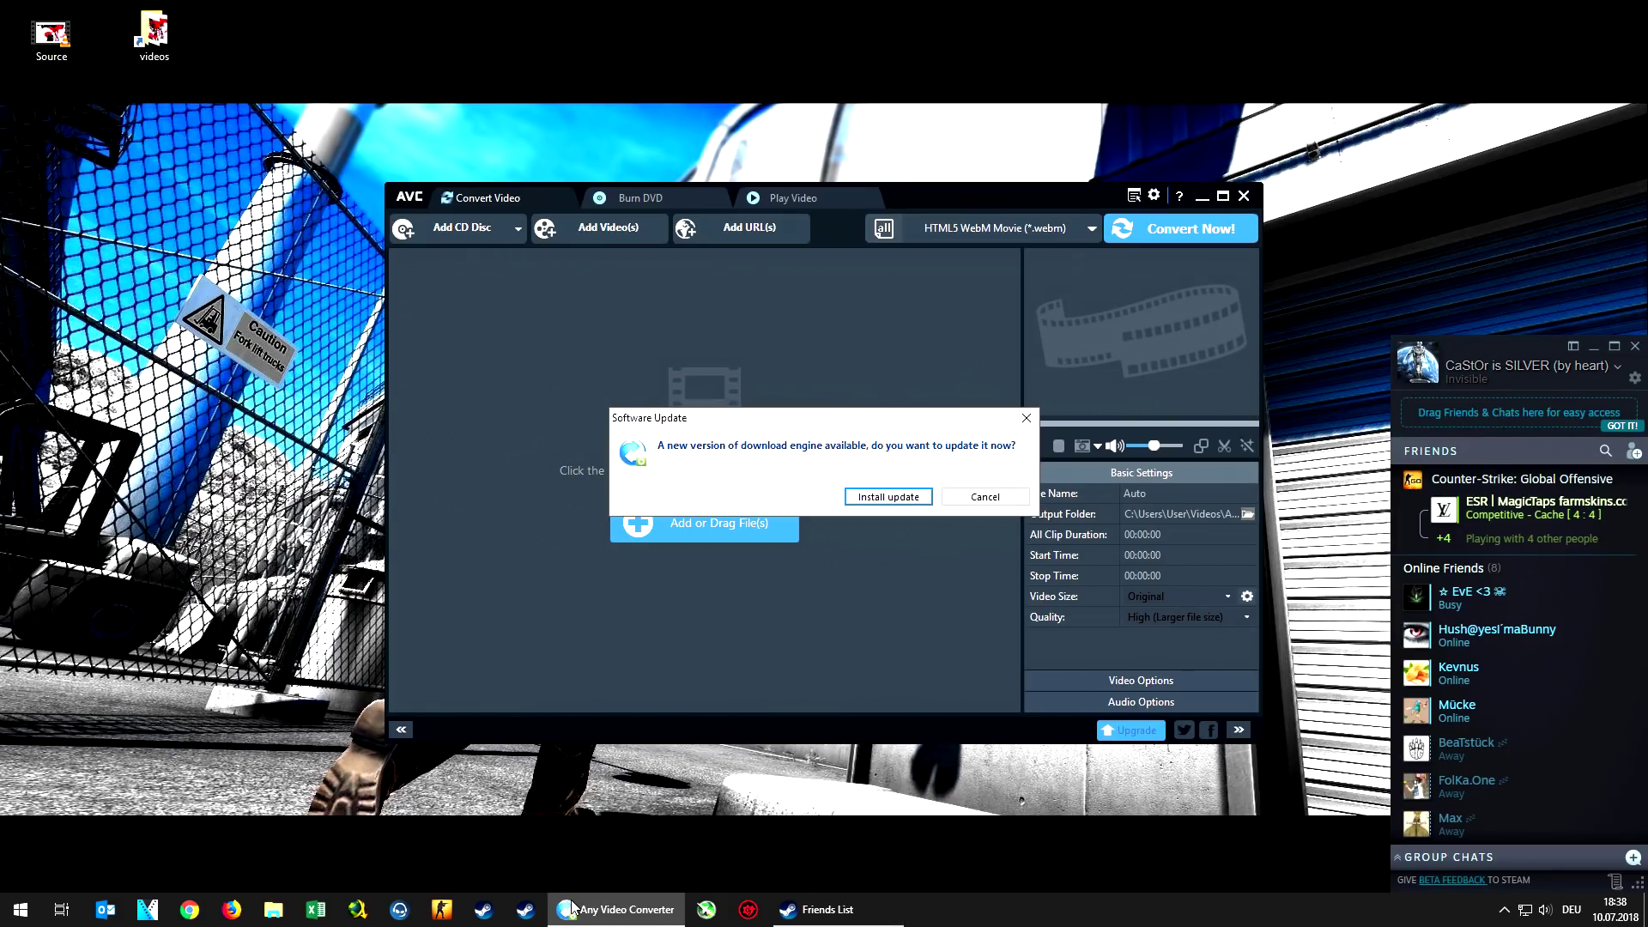
click(972, 499)
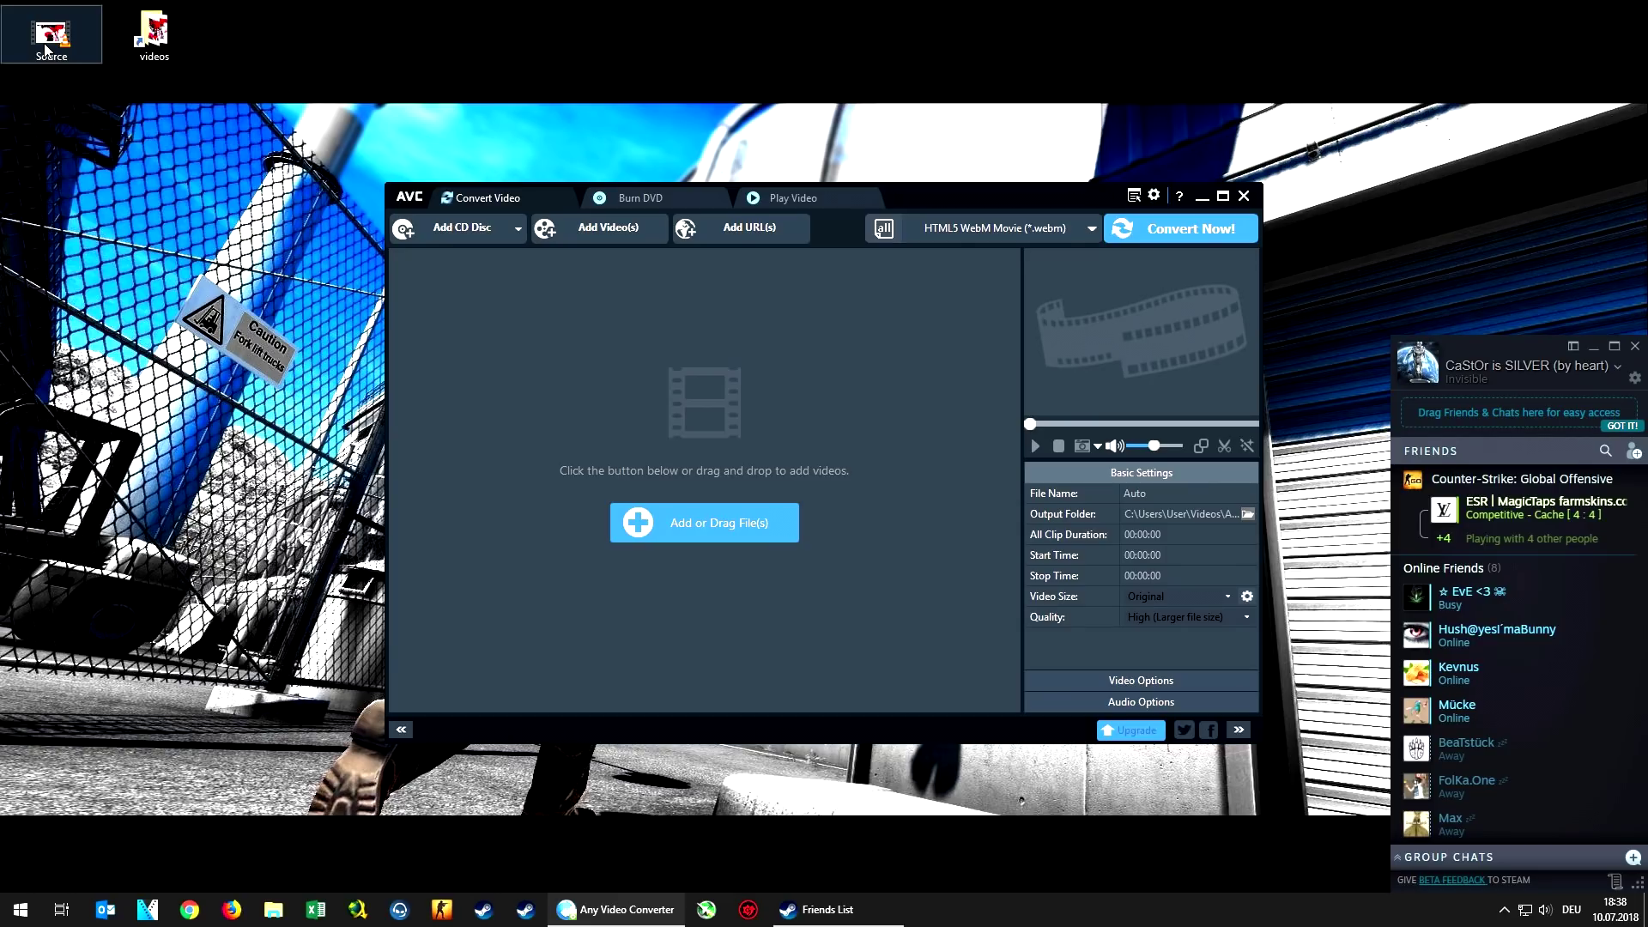
drag(45, 52, 178, 129)
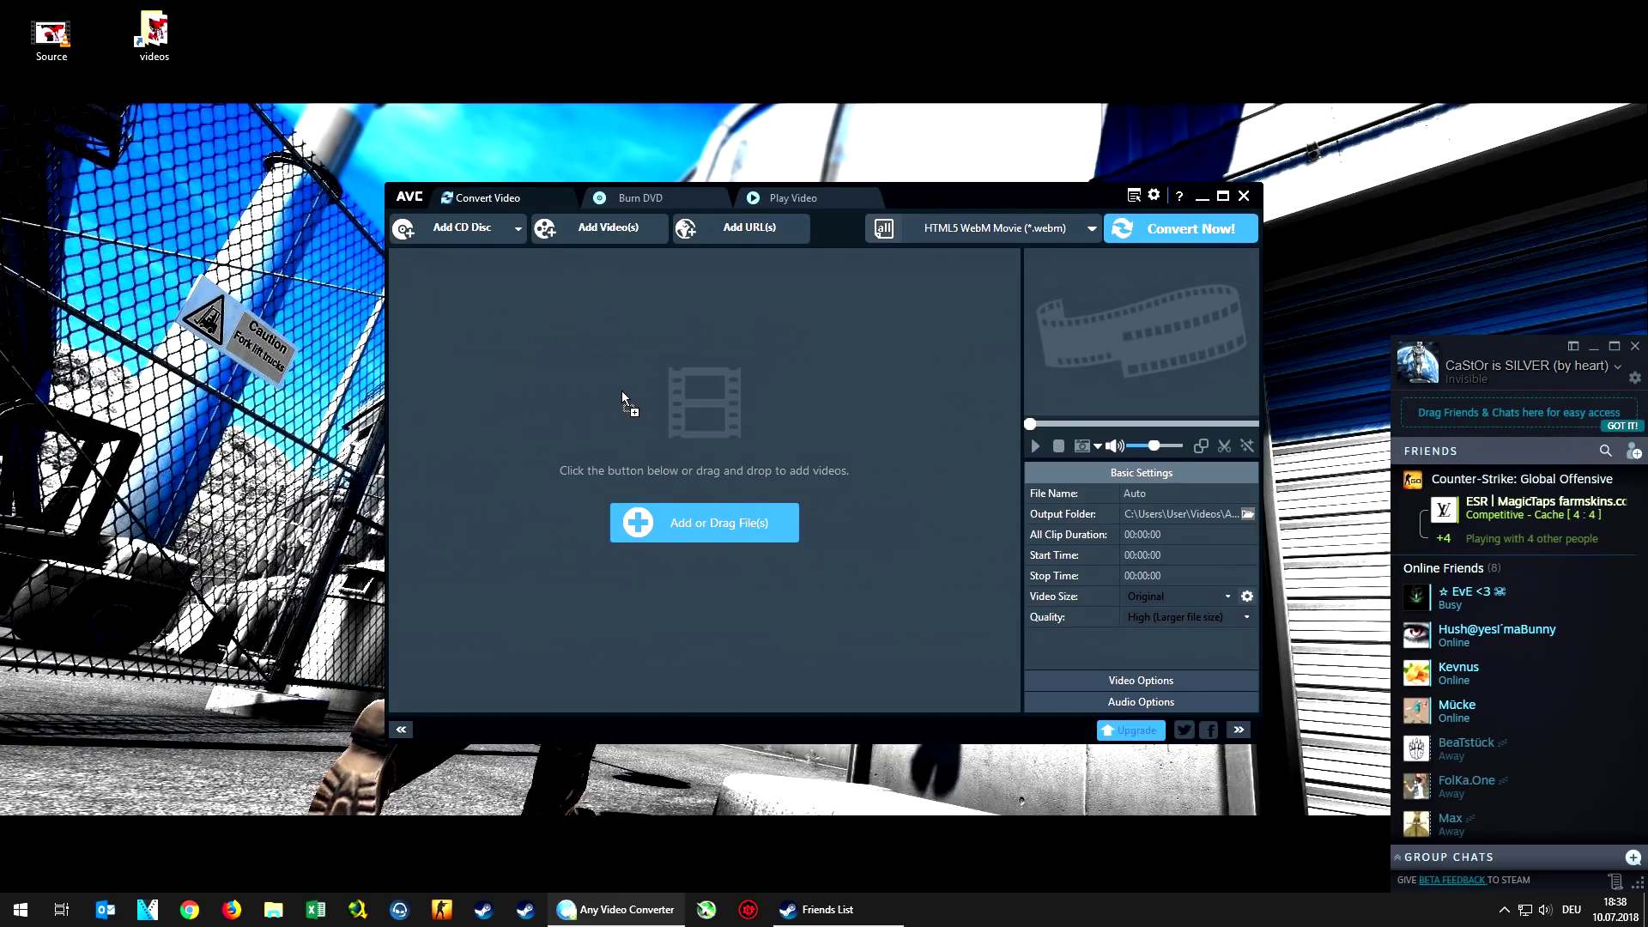
drag(640, 410, 666, 419)
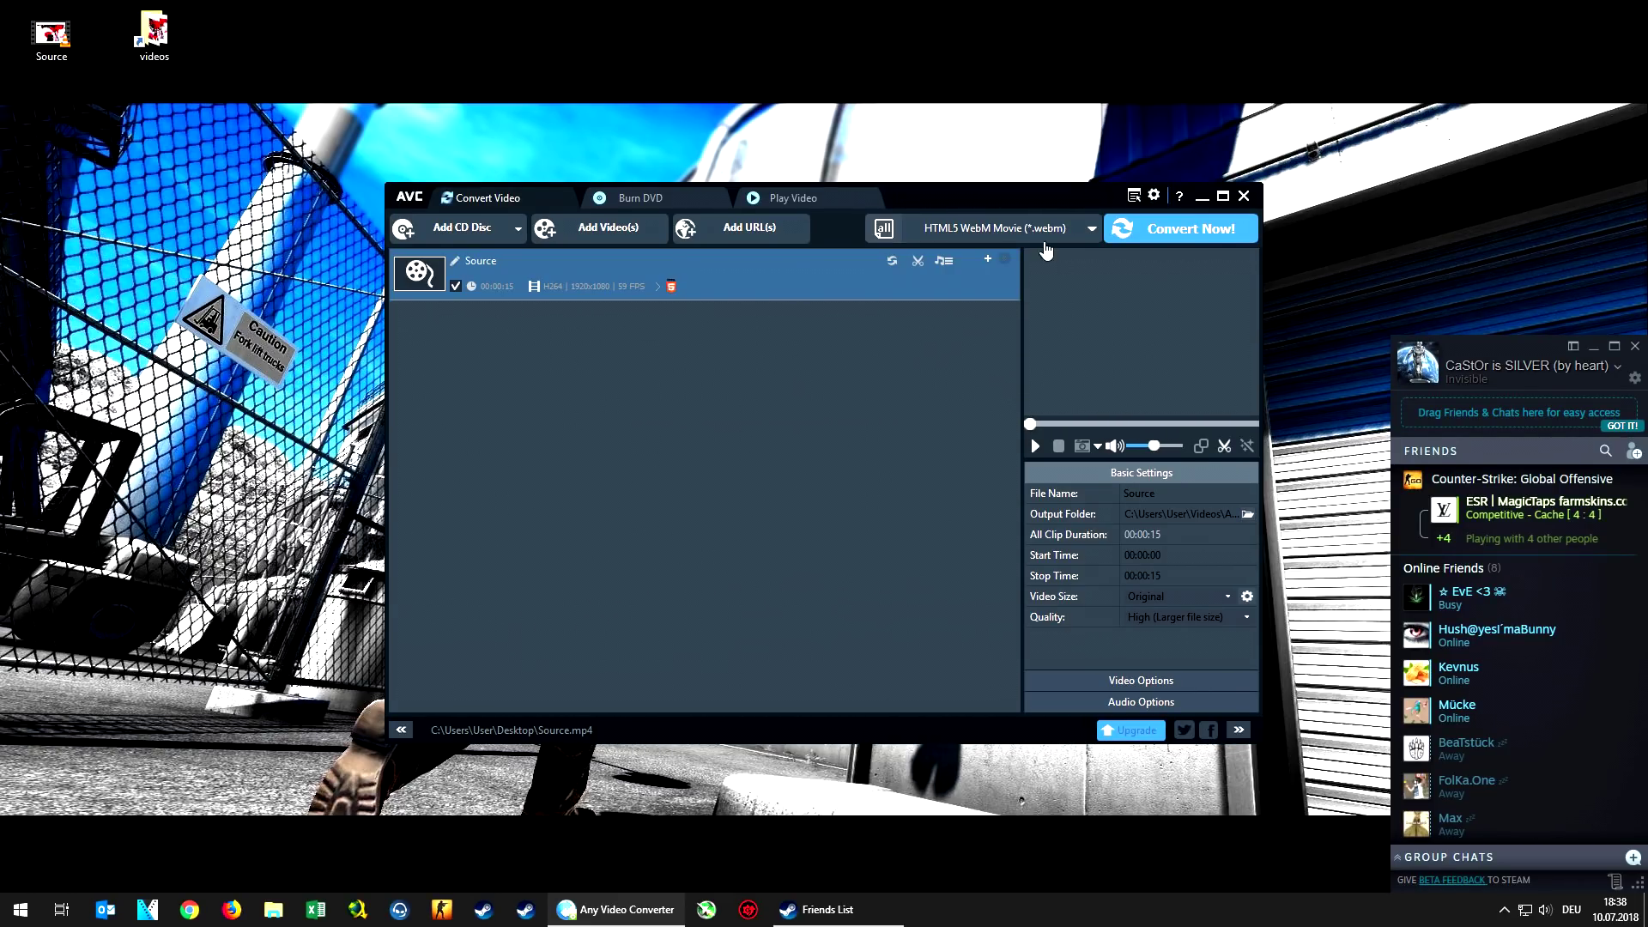
click(996, 227)
drag(1167, 270, 1133, 616)
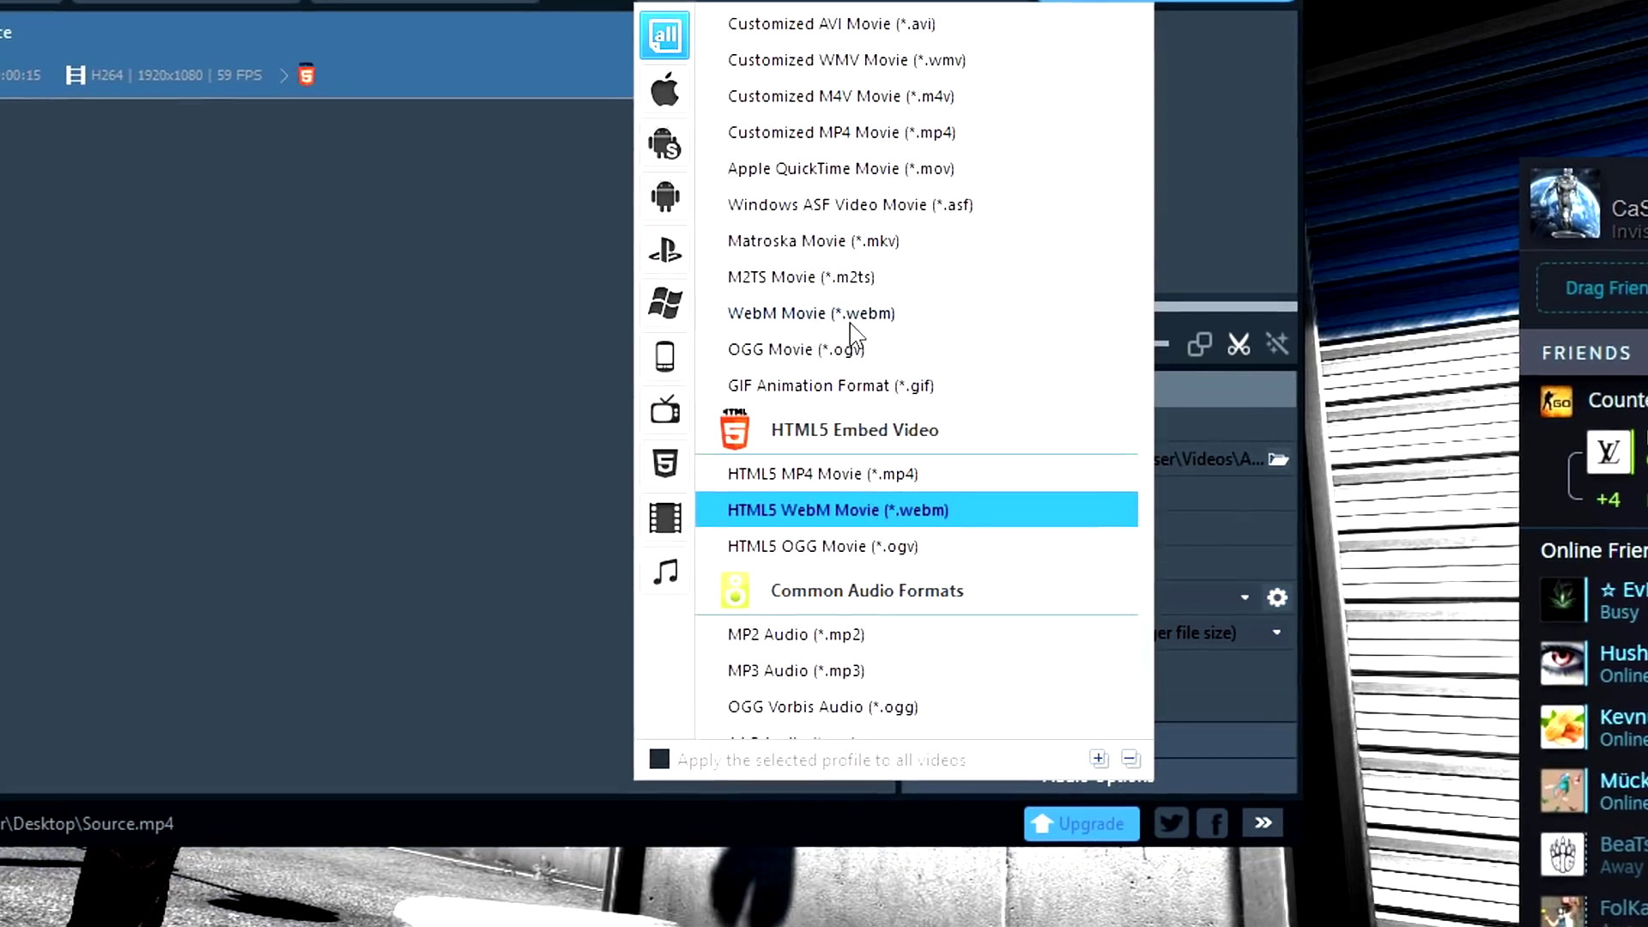
Choose WebM Movie output, save to the Desktop, and keep Original video size.
click(855, 277)
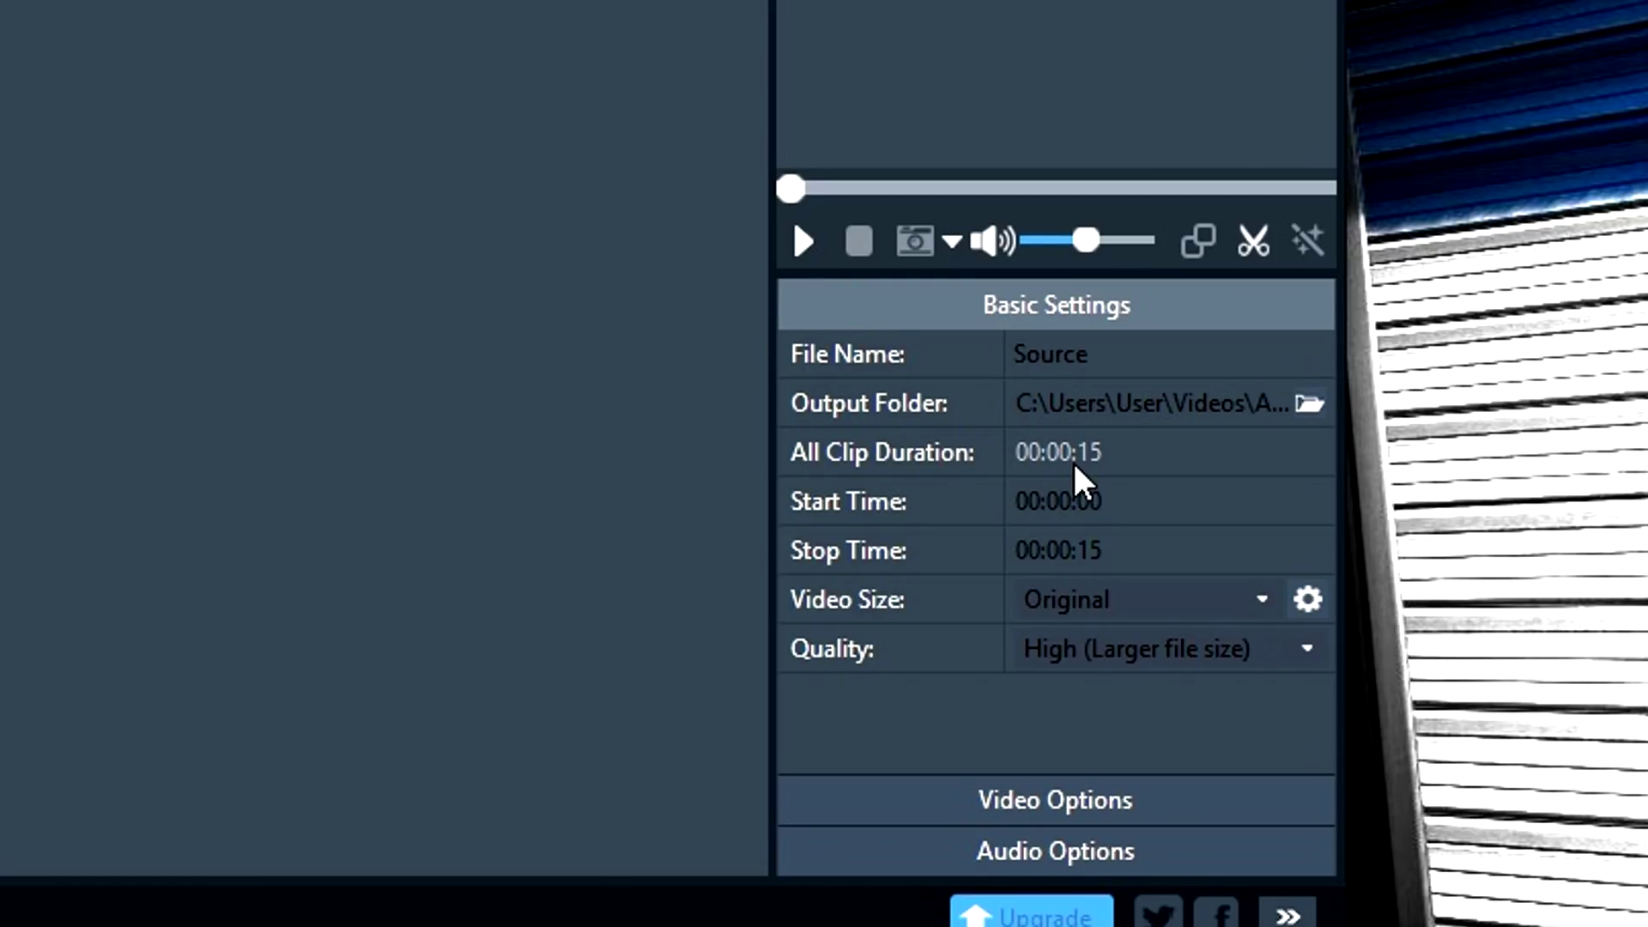
click(1306, 405)
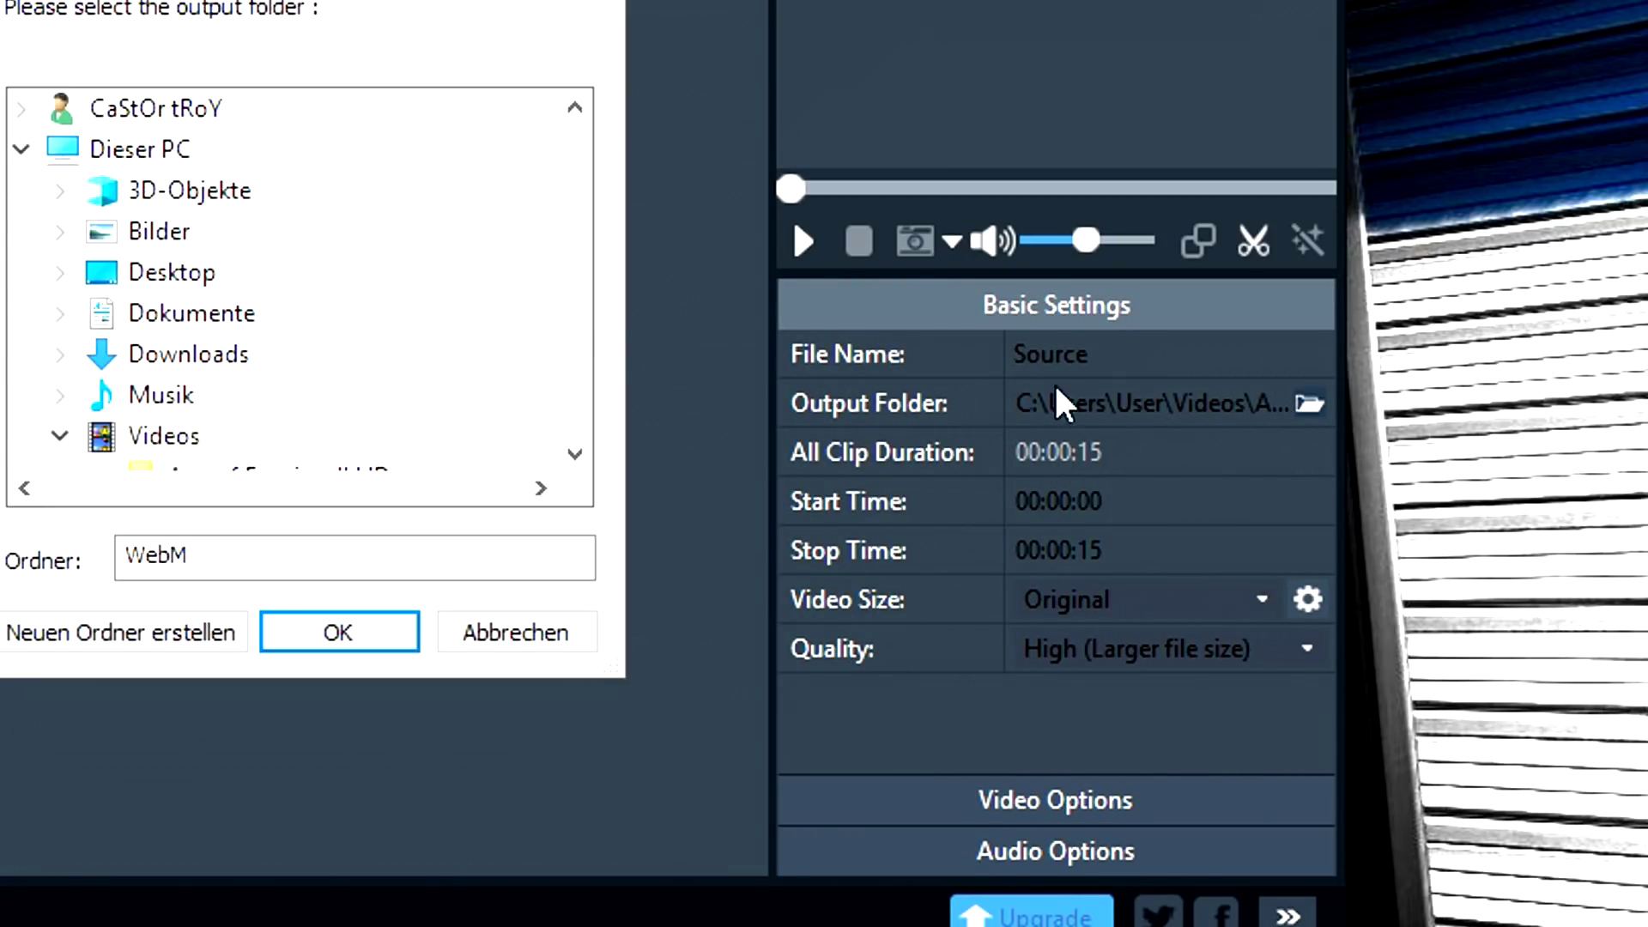
click(203, 276)
click(339, 633)
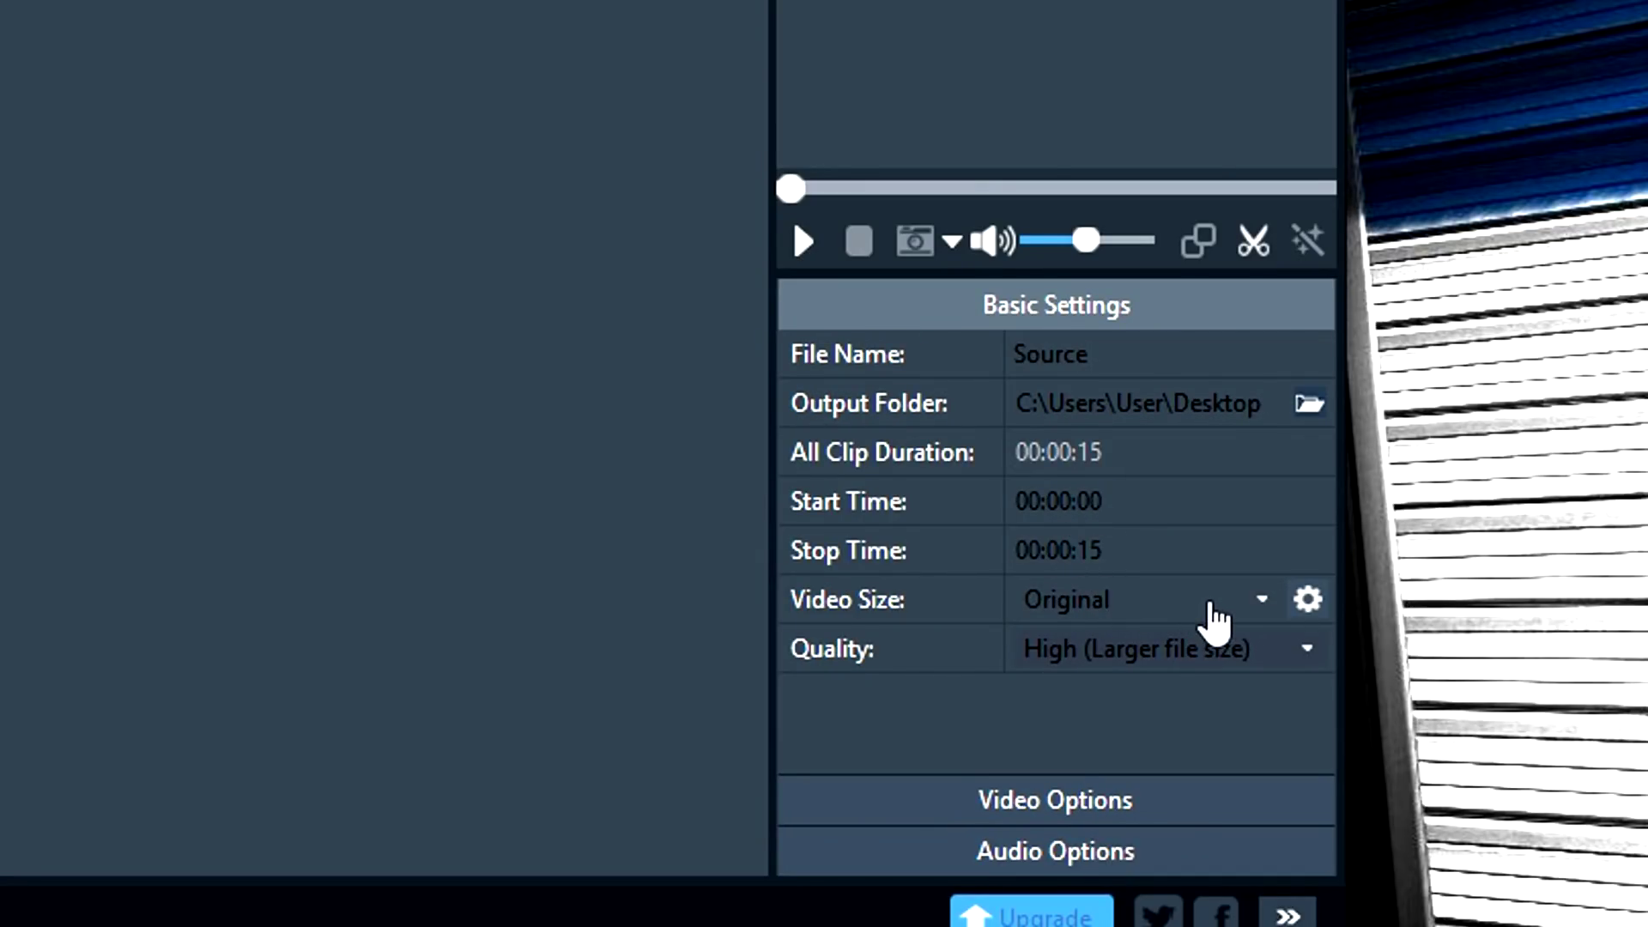
click(1077, 622)
click(888, 714)
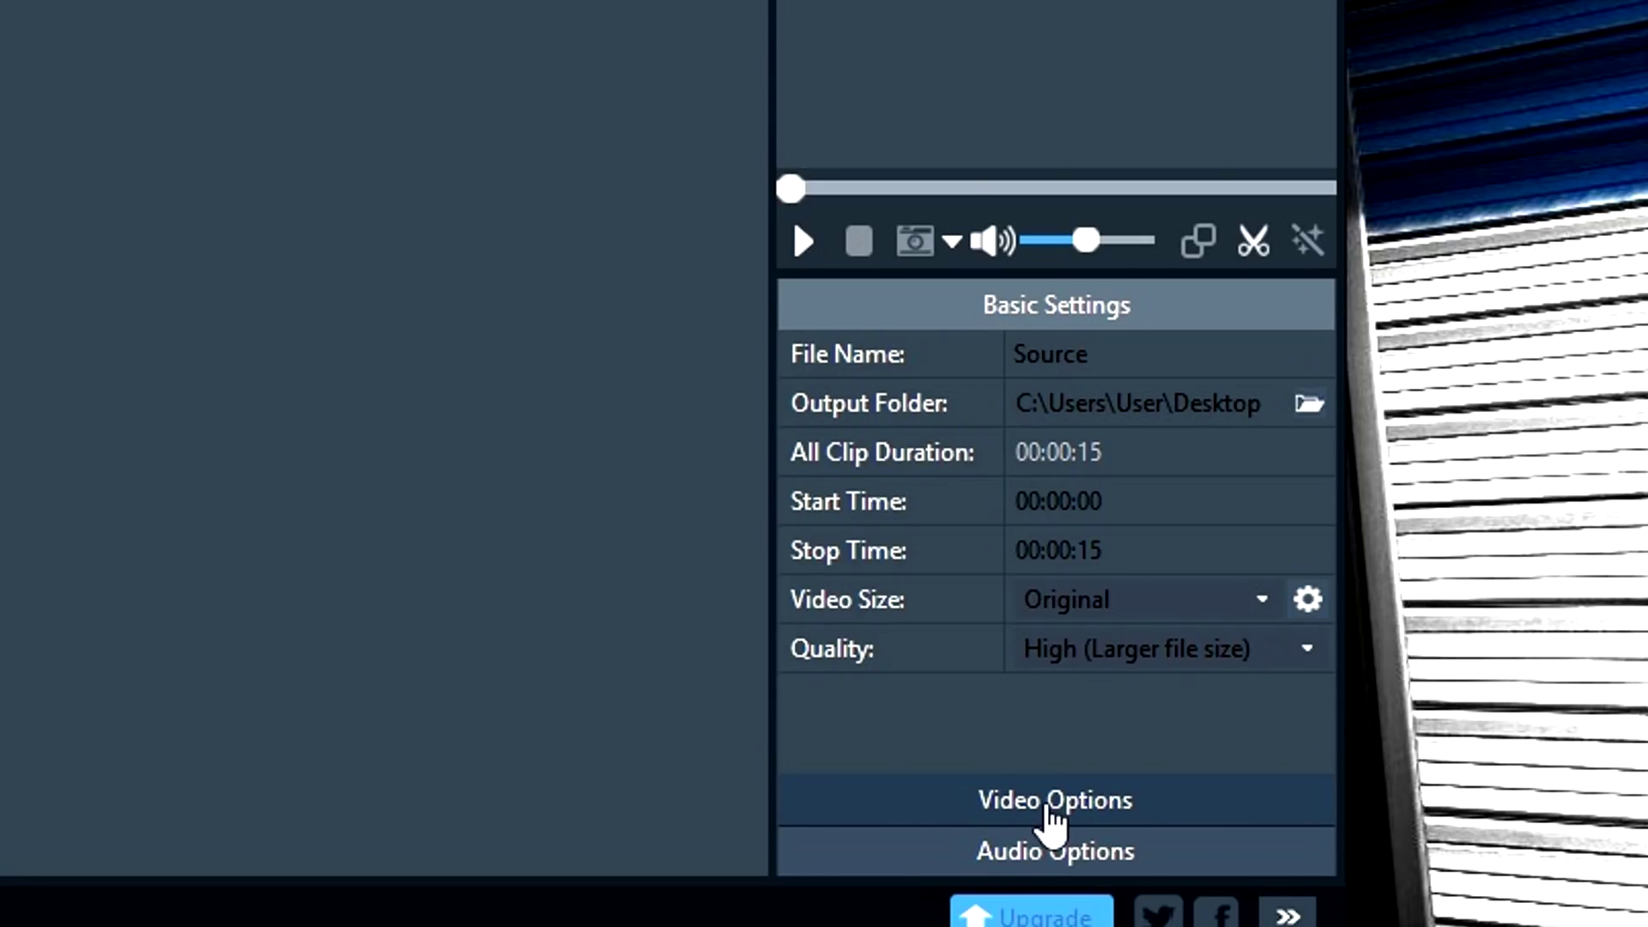
Set the video bitrate to original bitrate and tick Disable Audio.
click(1052, 811)
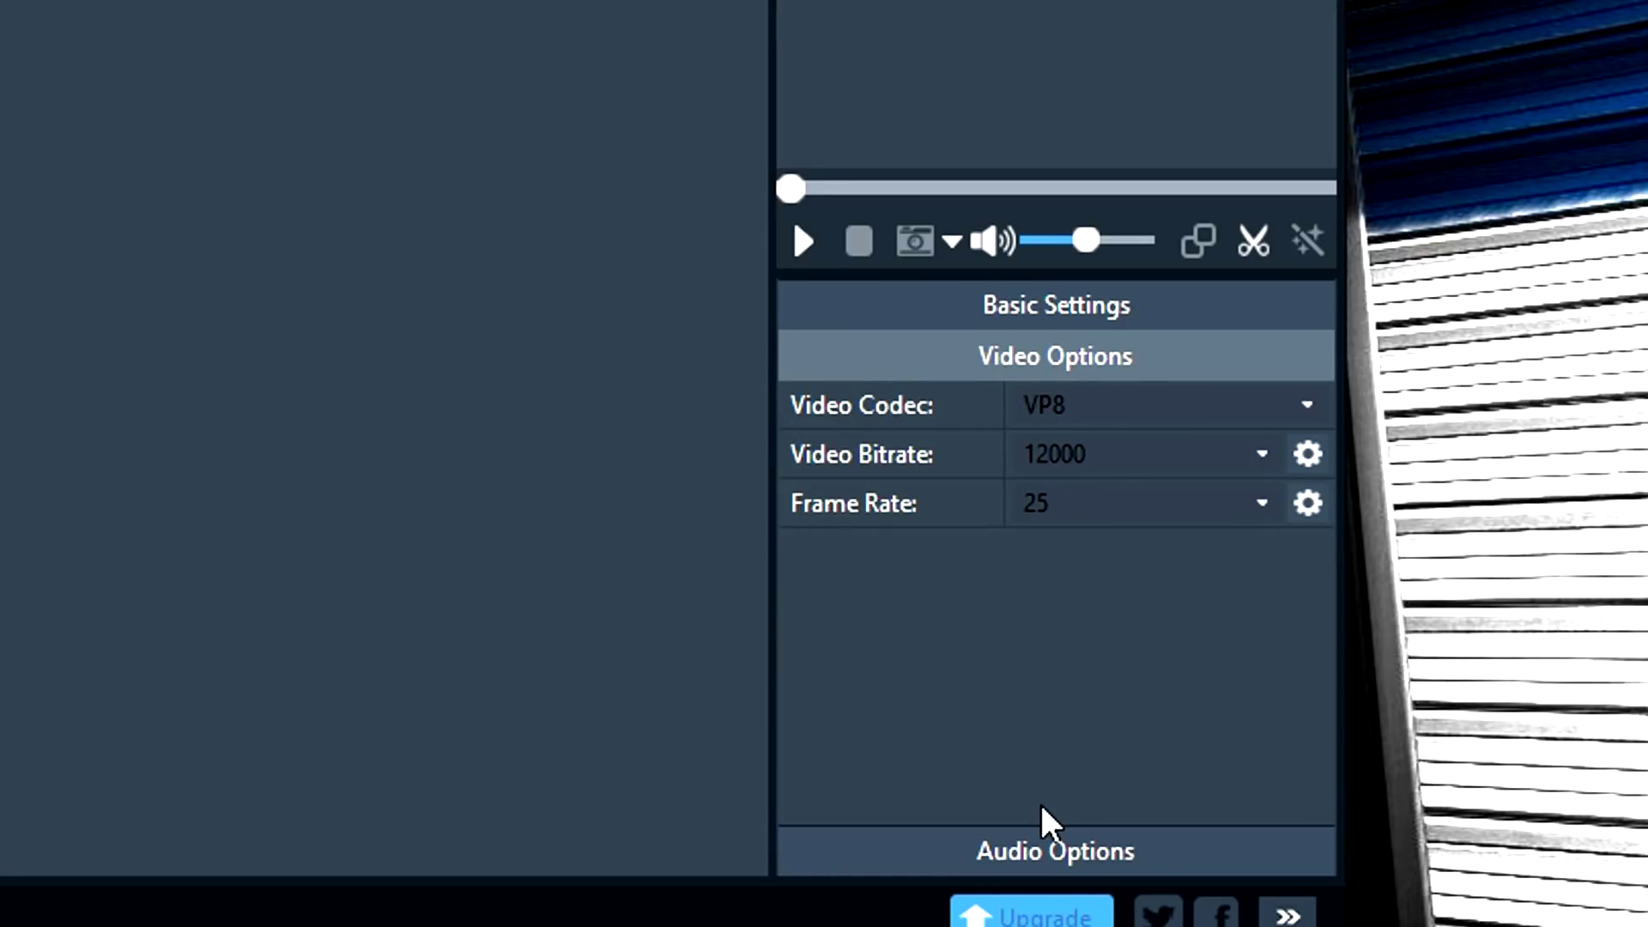
click(1113, 453)
click(1261, 550)
click(1169, 470)
key(Down)
key(Down)
key(Down)
key(Down)
key(Down)
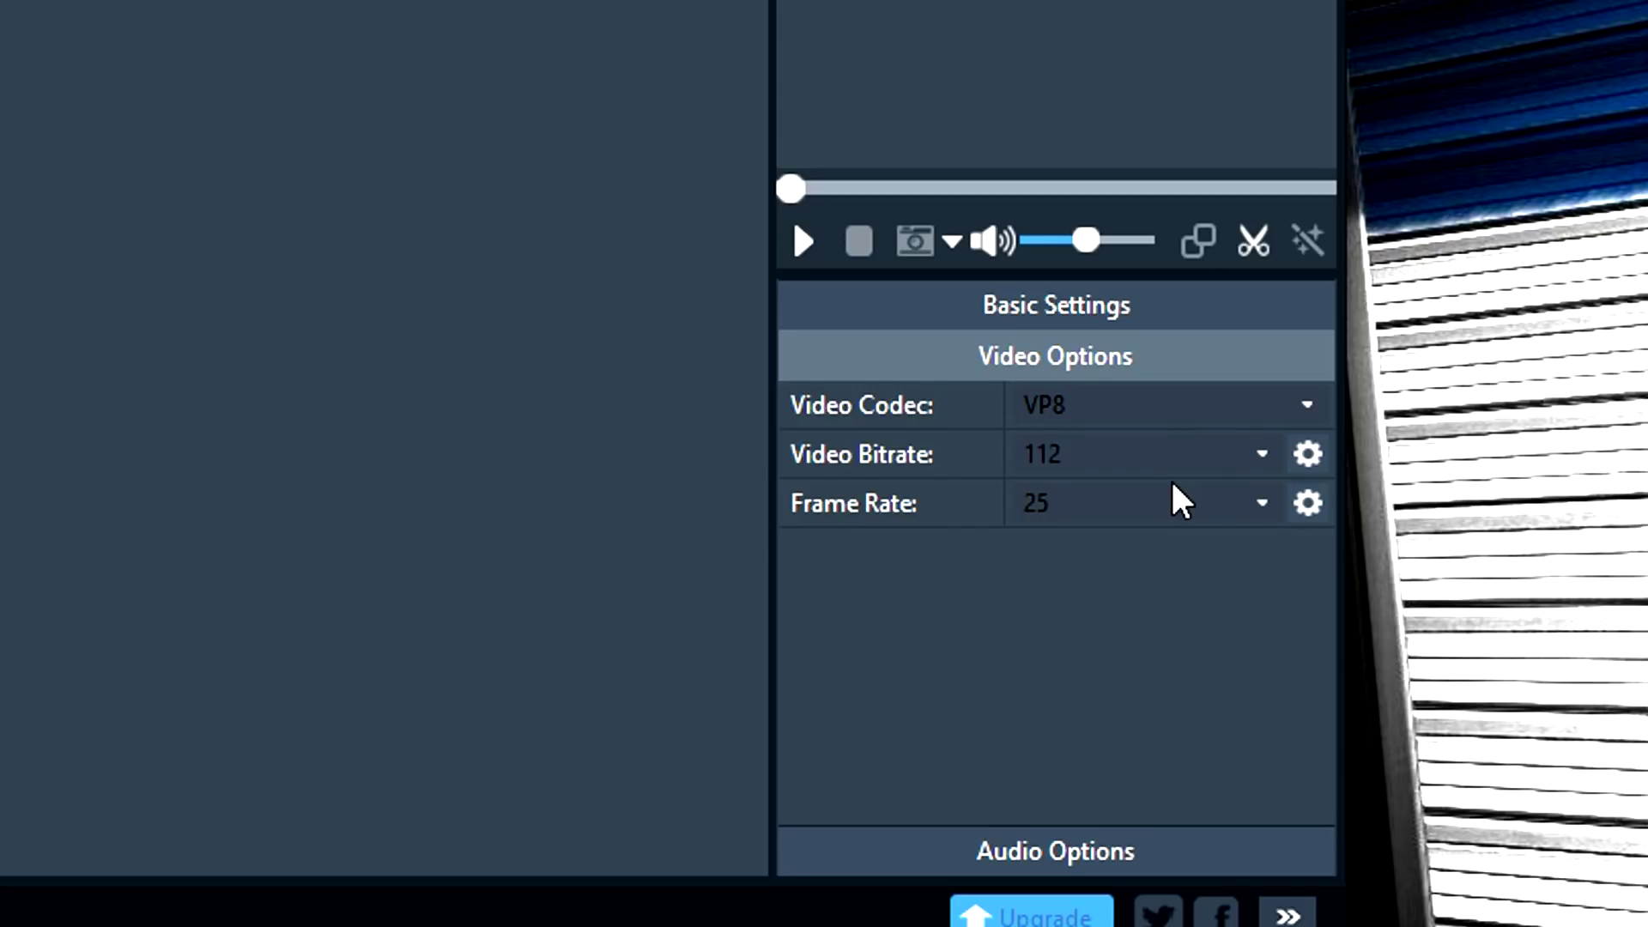
key(Down)
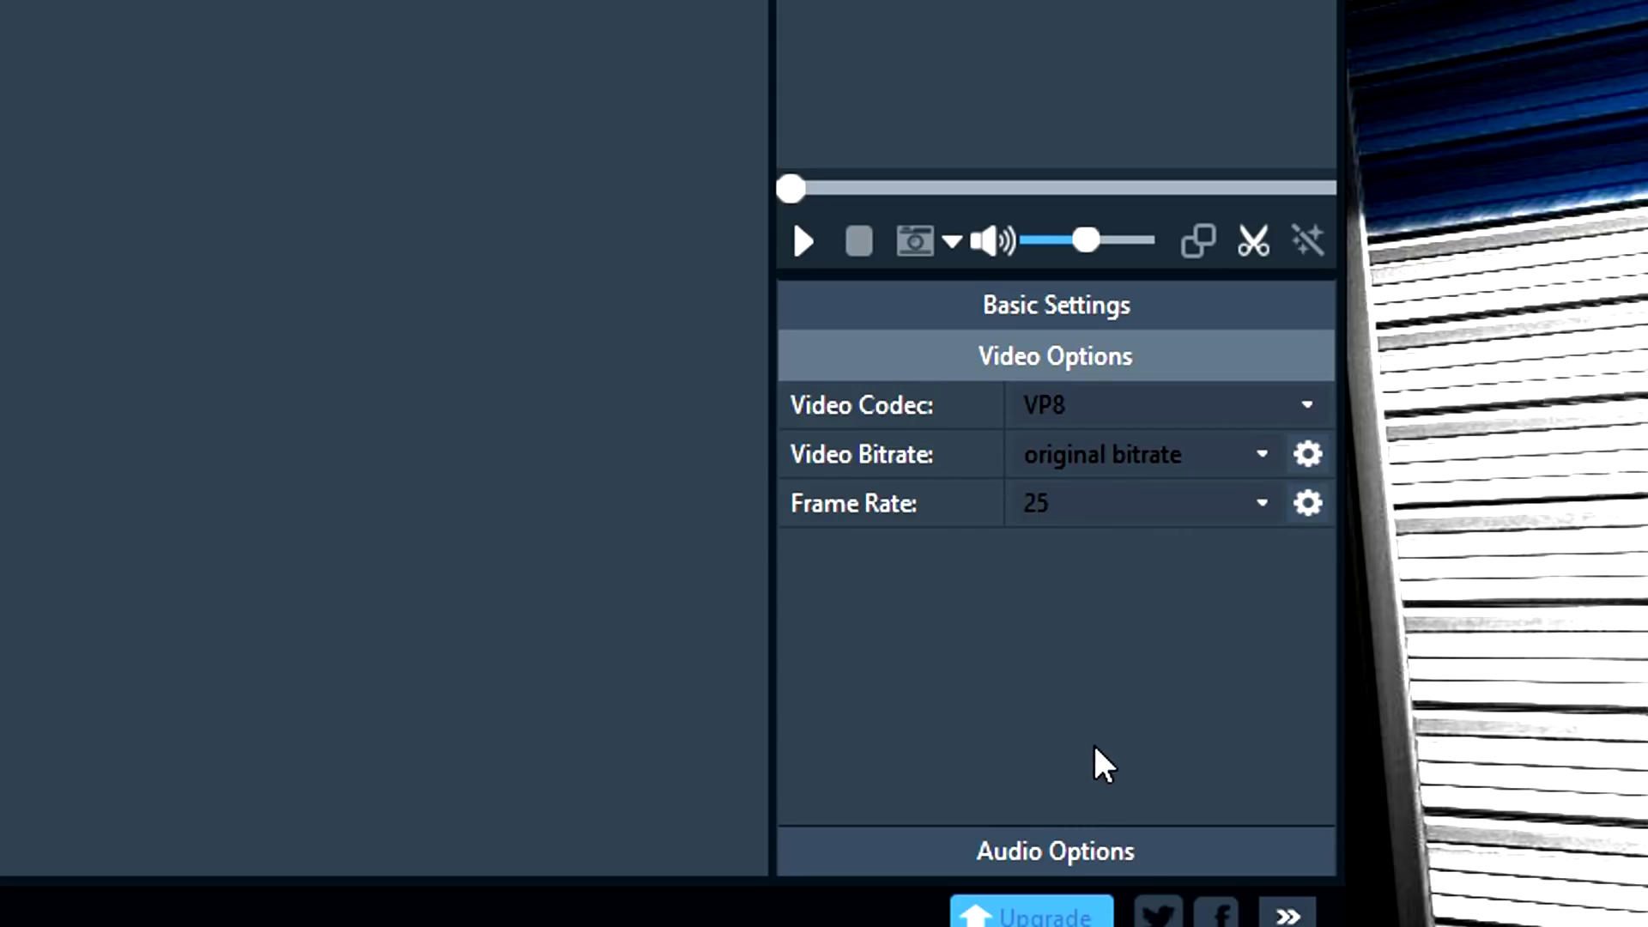
click(1047, 849)
click(1026, 605)
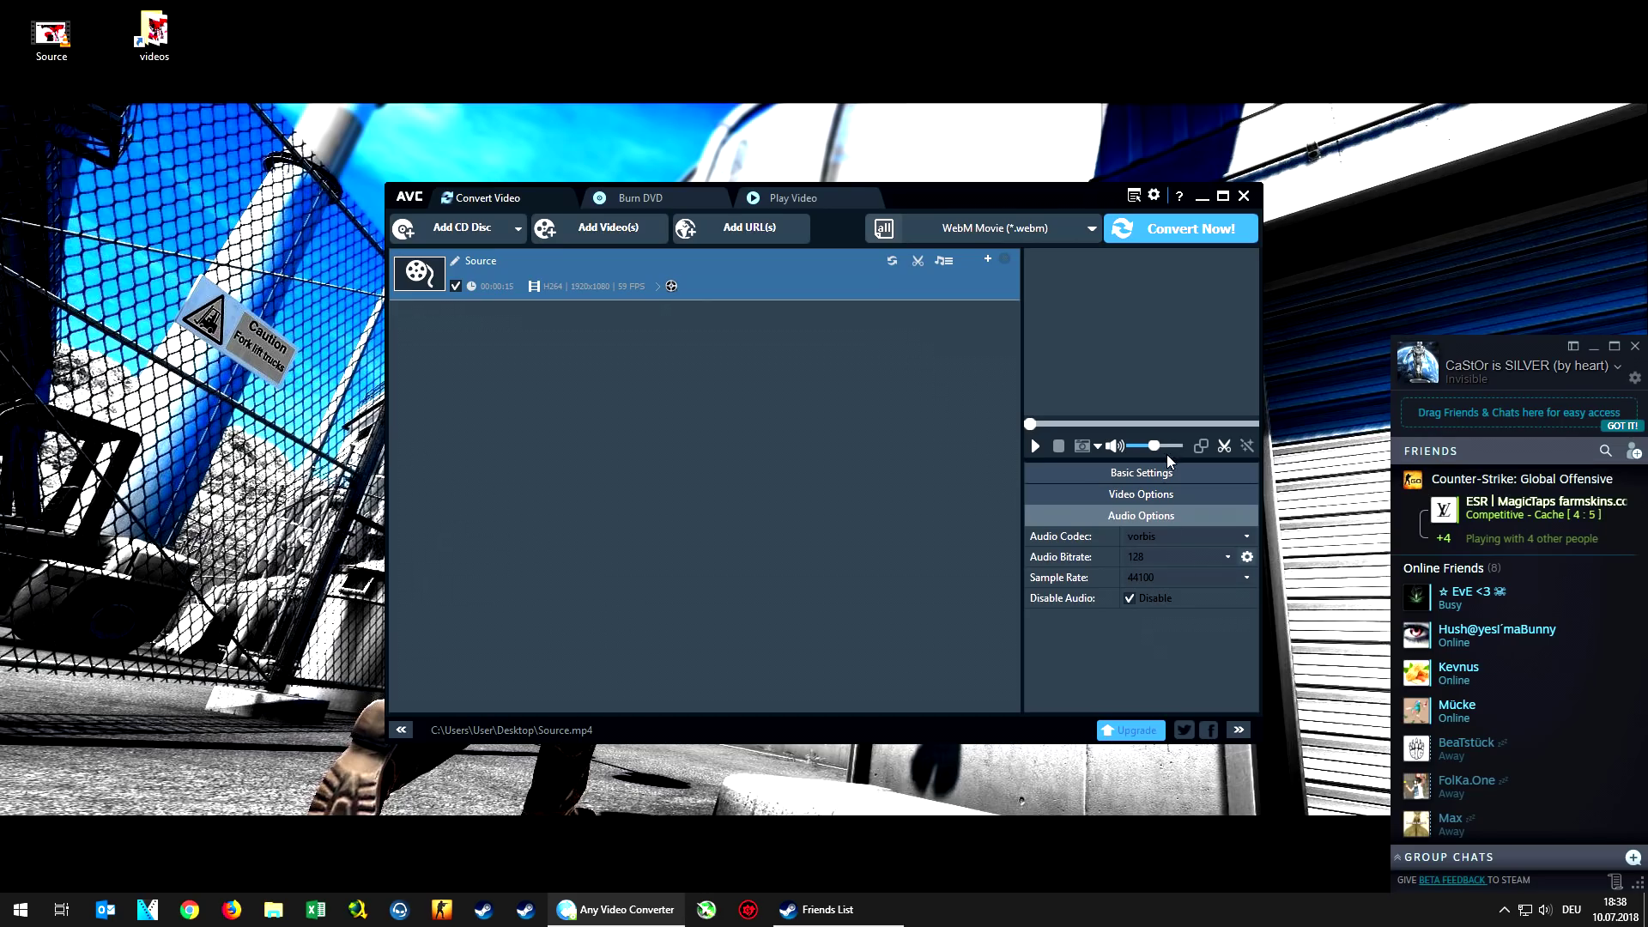
Start converting Source.mp4 to WebM with Convert Now!
click(1177, 244)
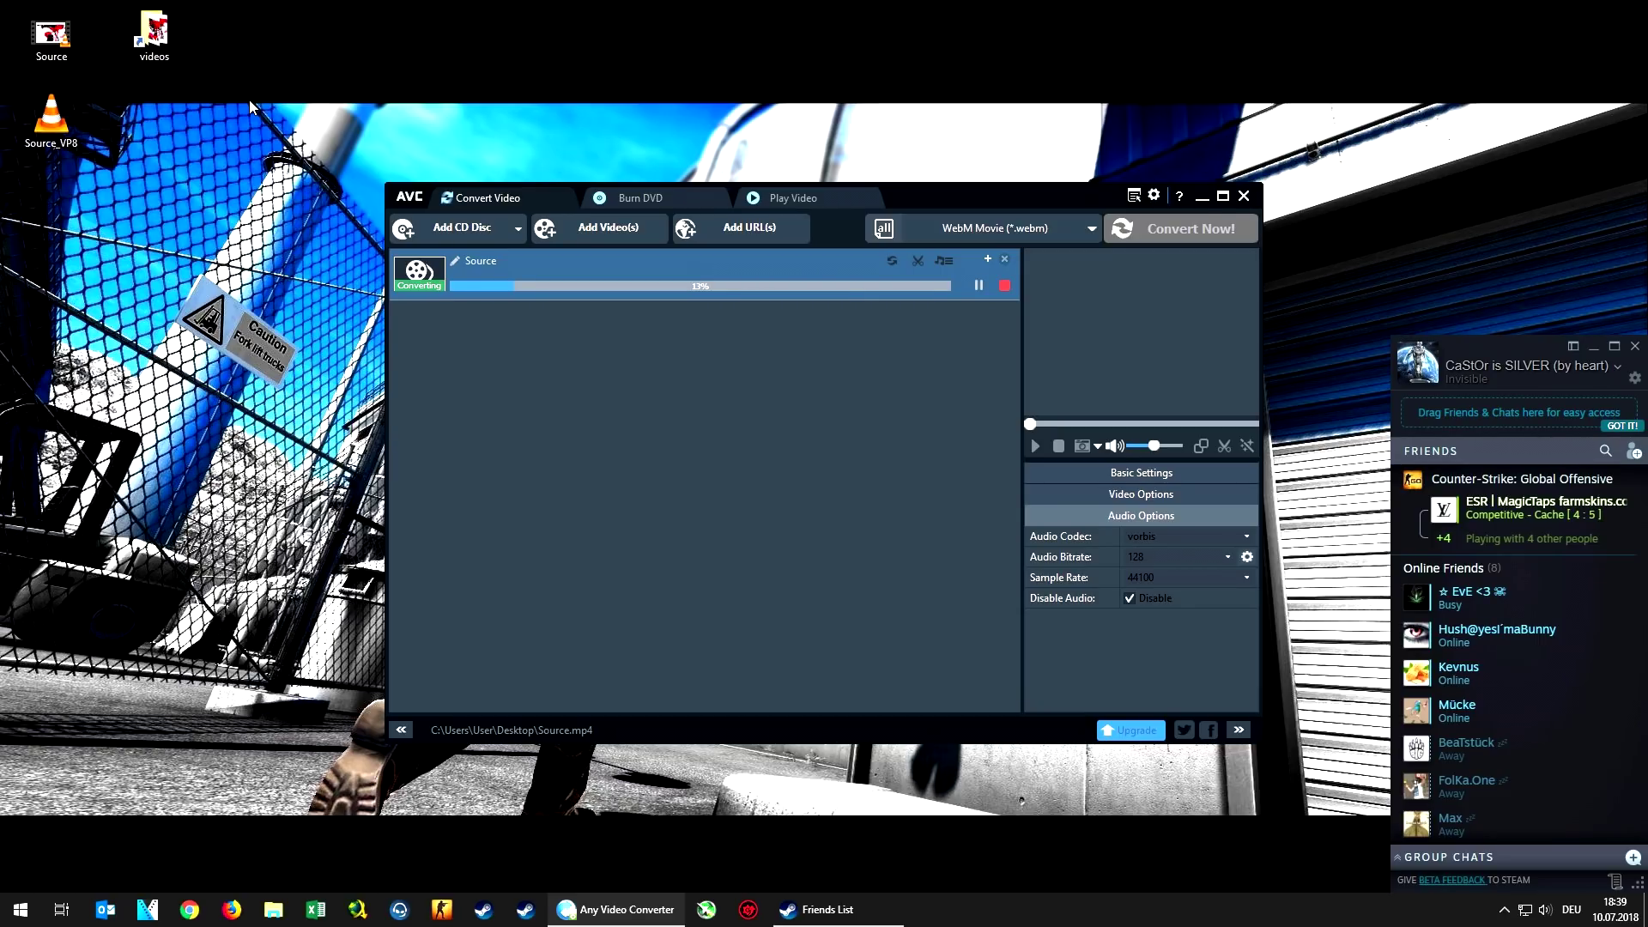
Open the csgo\panorama\videos folder and create a new folder in it.
double_click(154, 33)
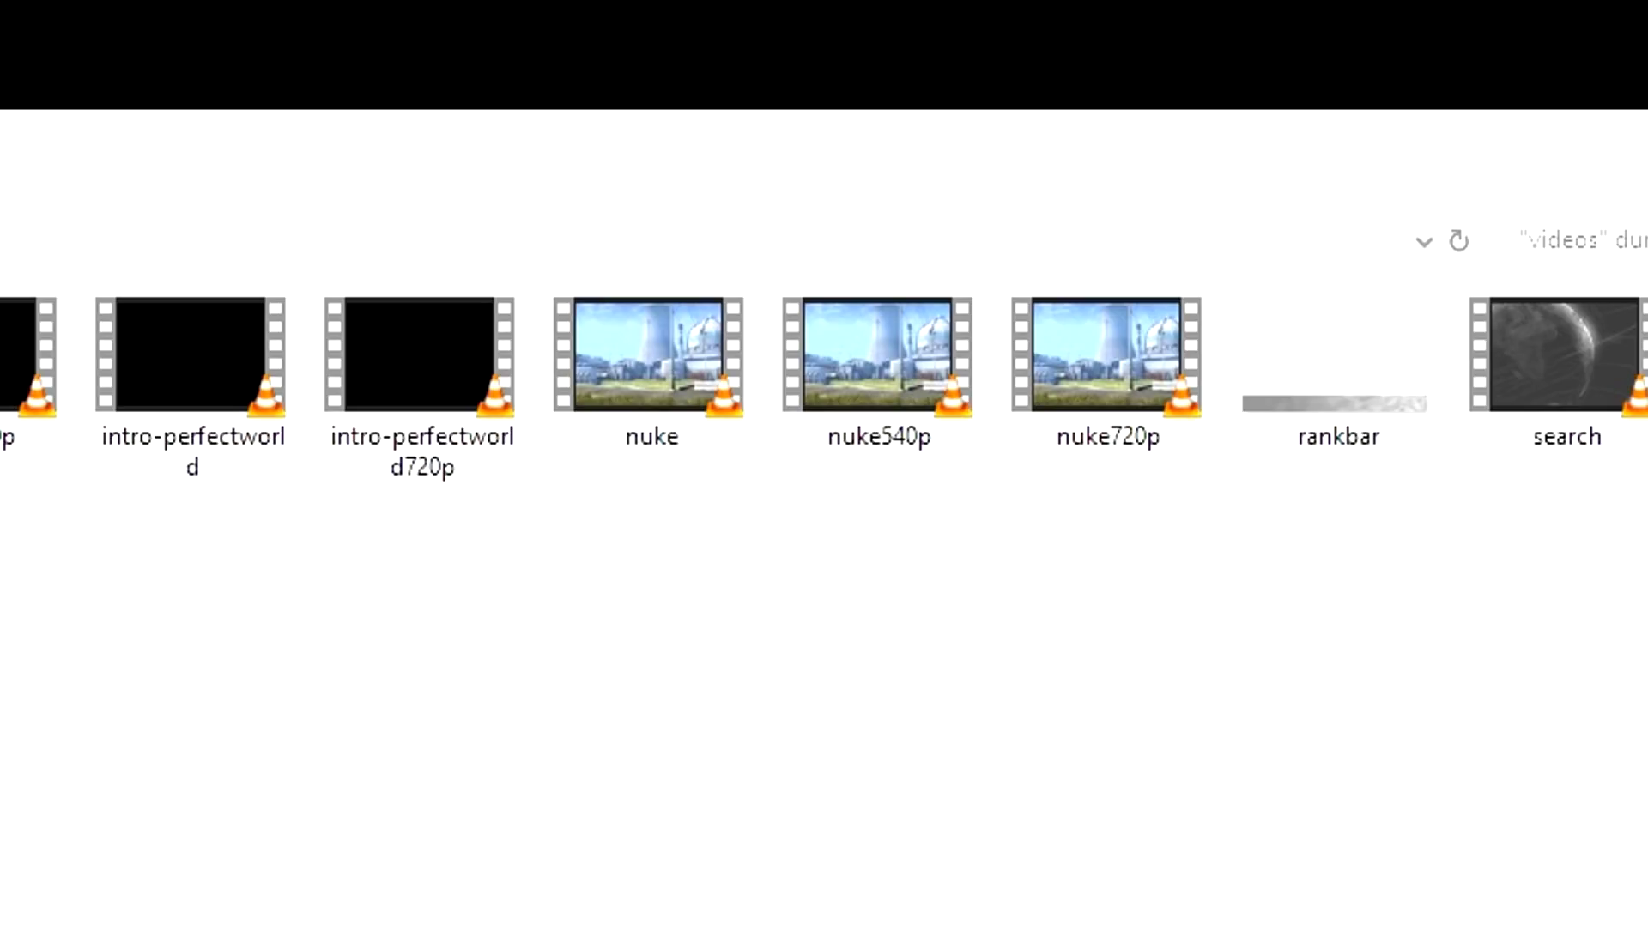
right_click(730, 204)
mouse_move(942, 412)
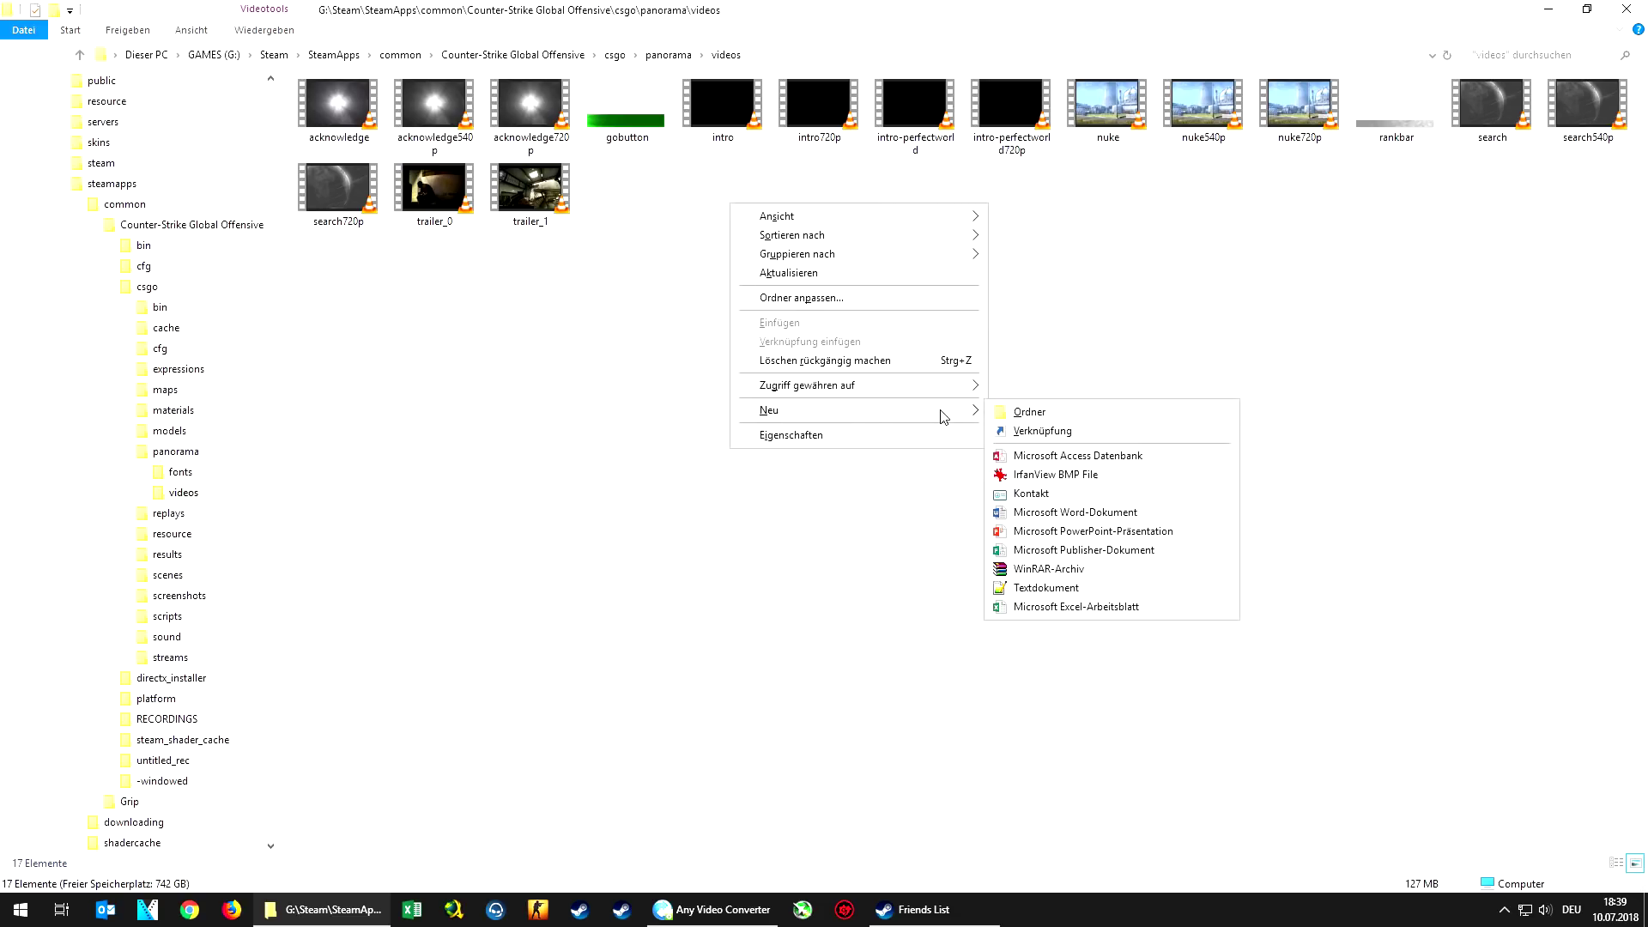
click(1015, 414)
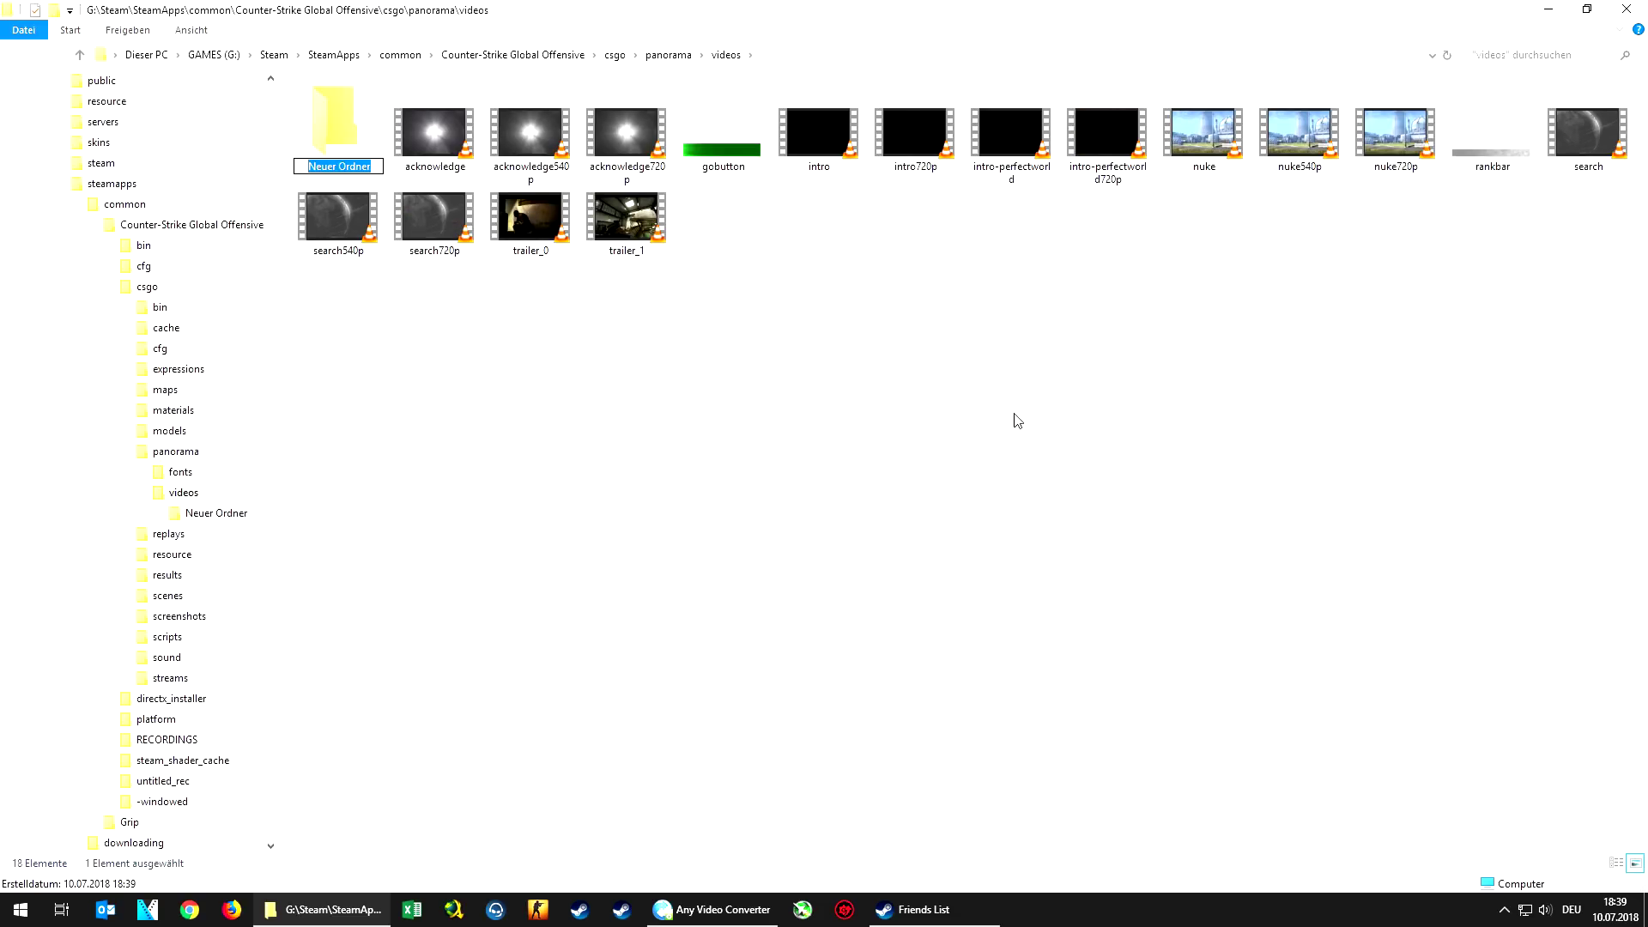
Name the folder Backup, copy nuke, nuke540p and nuke720p into it, then minimize Explorer.
text(Backup)
key(Return)
click(1223, 168)
shift+click(1360, 162)
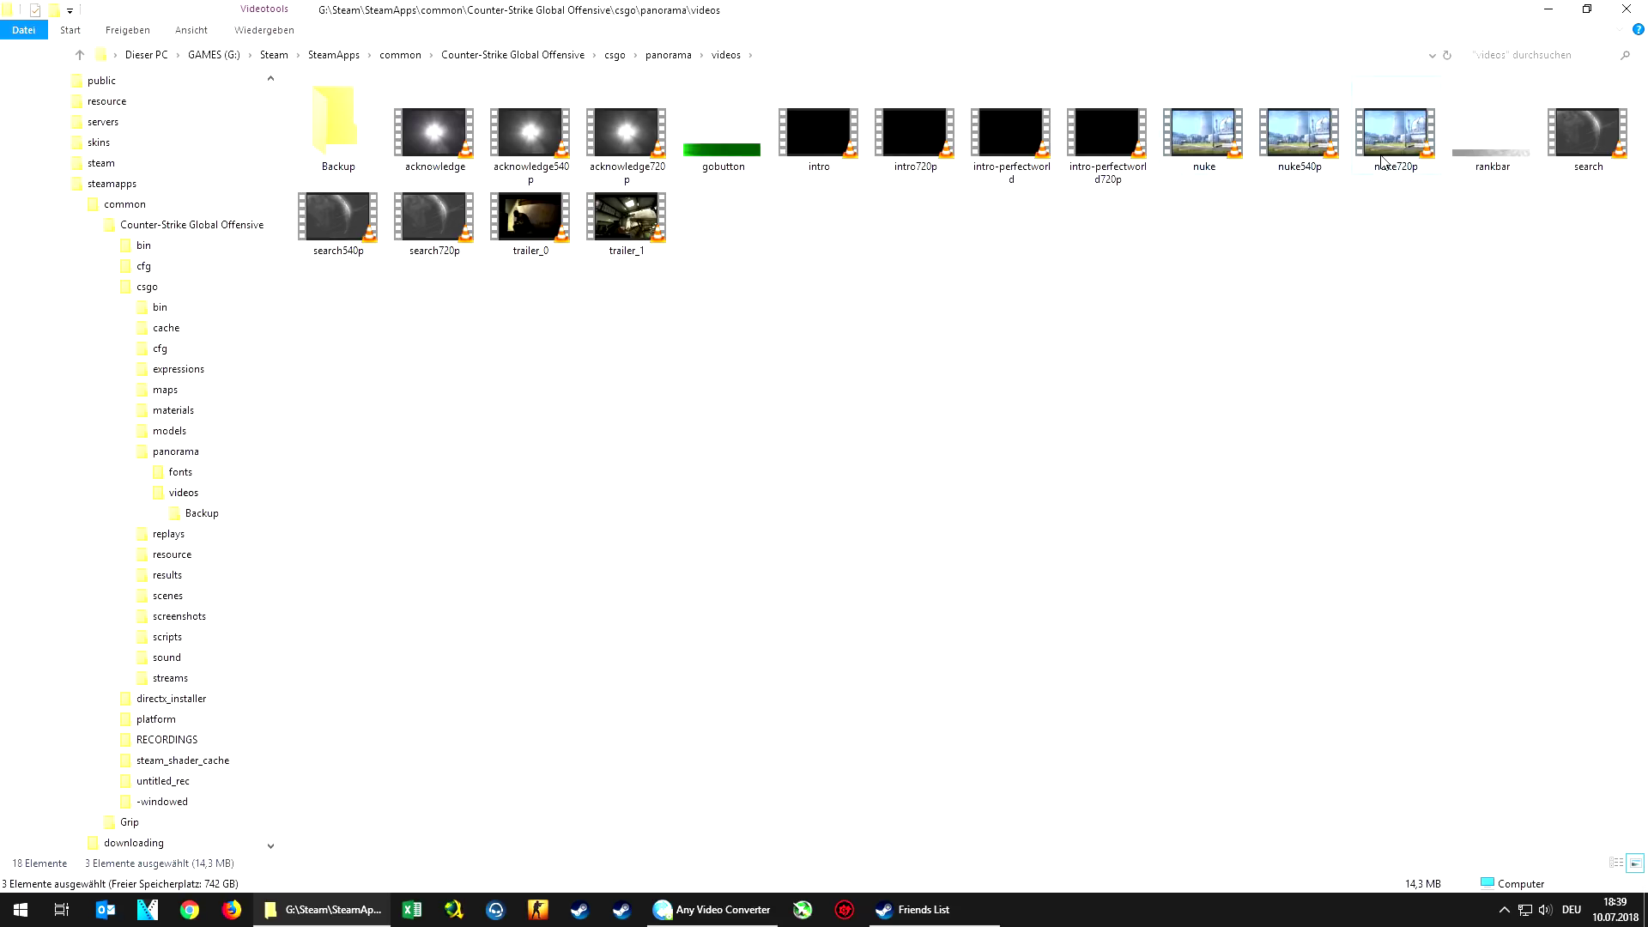
right_click(1384, 160)
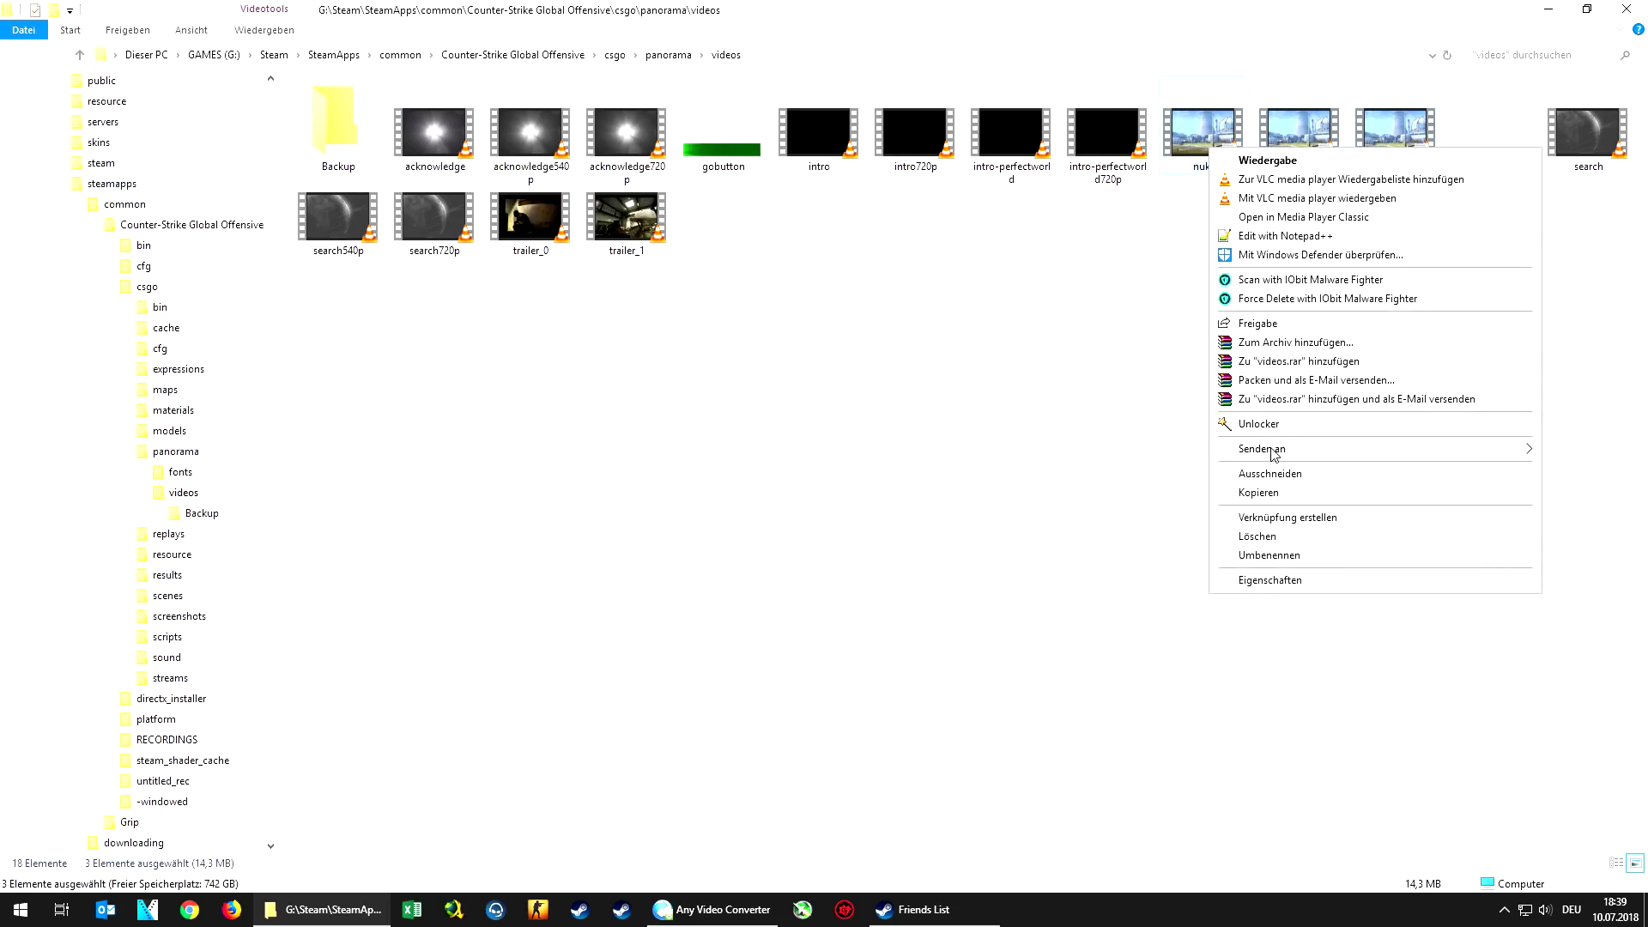
click(1264, 497)
right_click(334, 132)
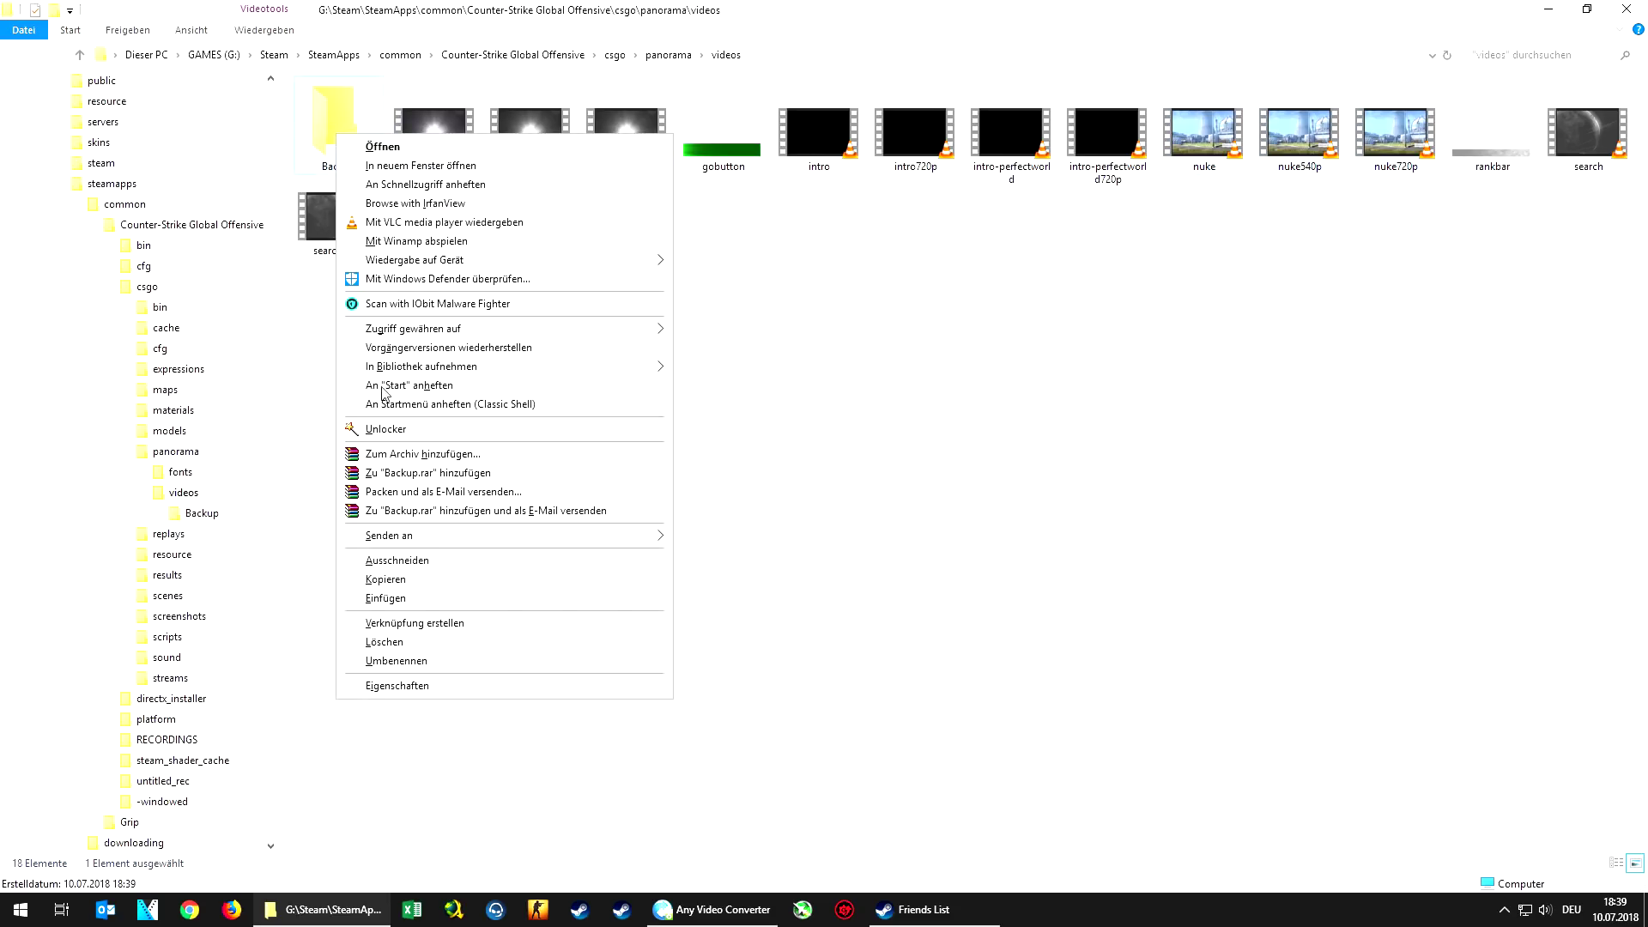
click(409, 611)
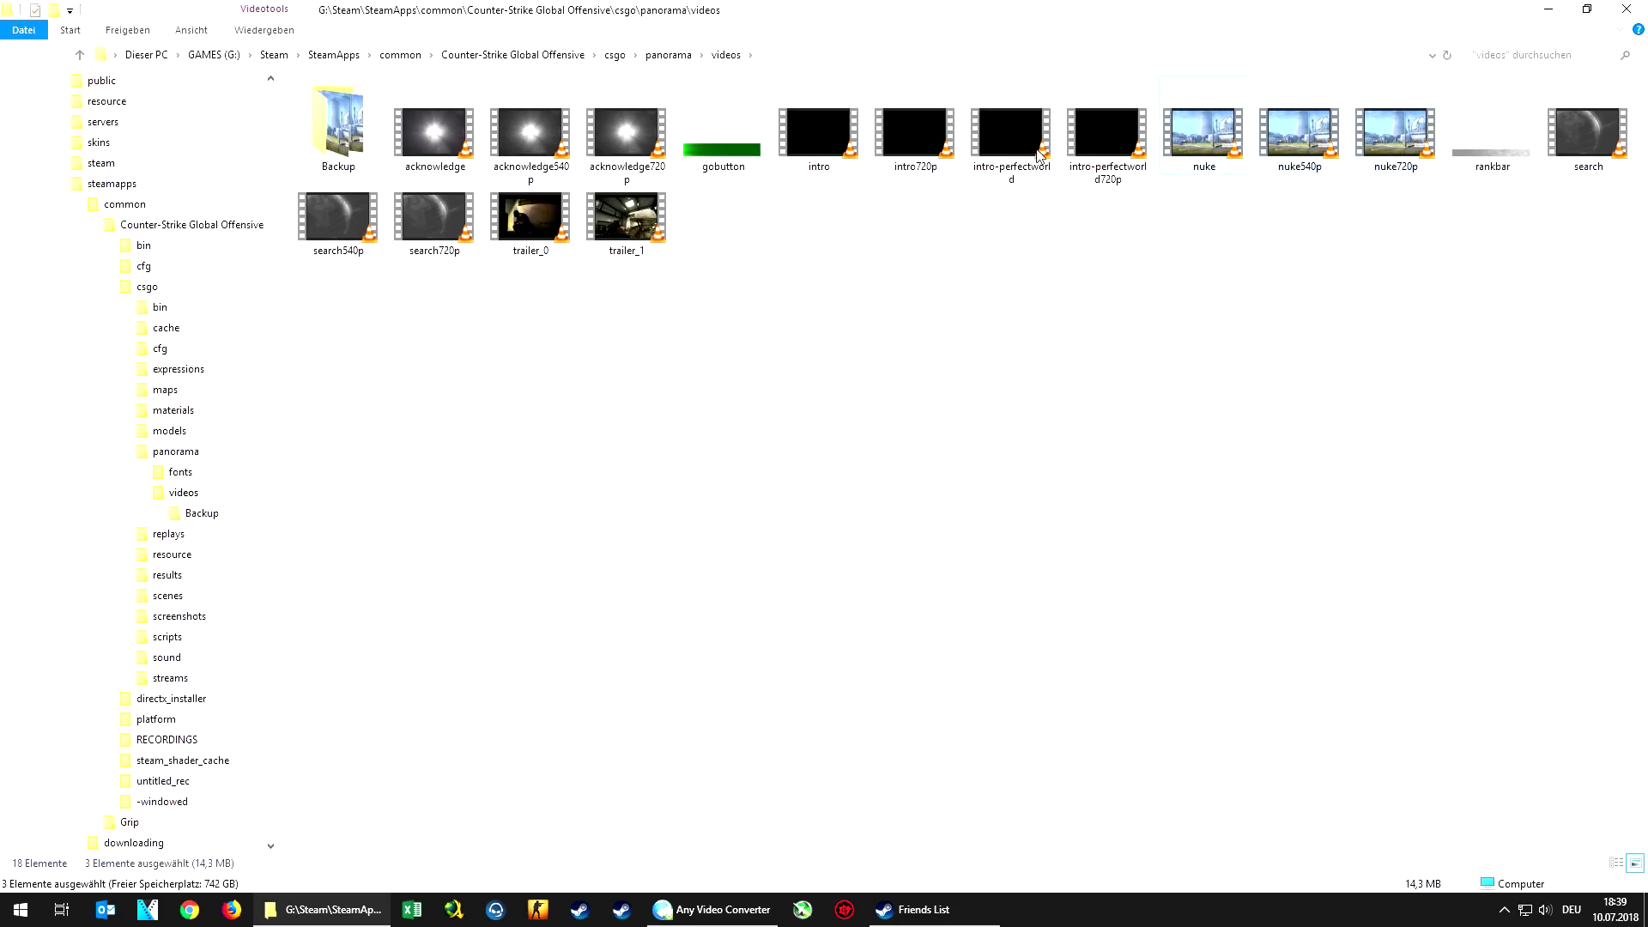
click(1131, 322)
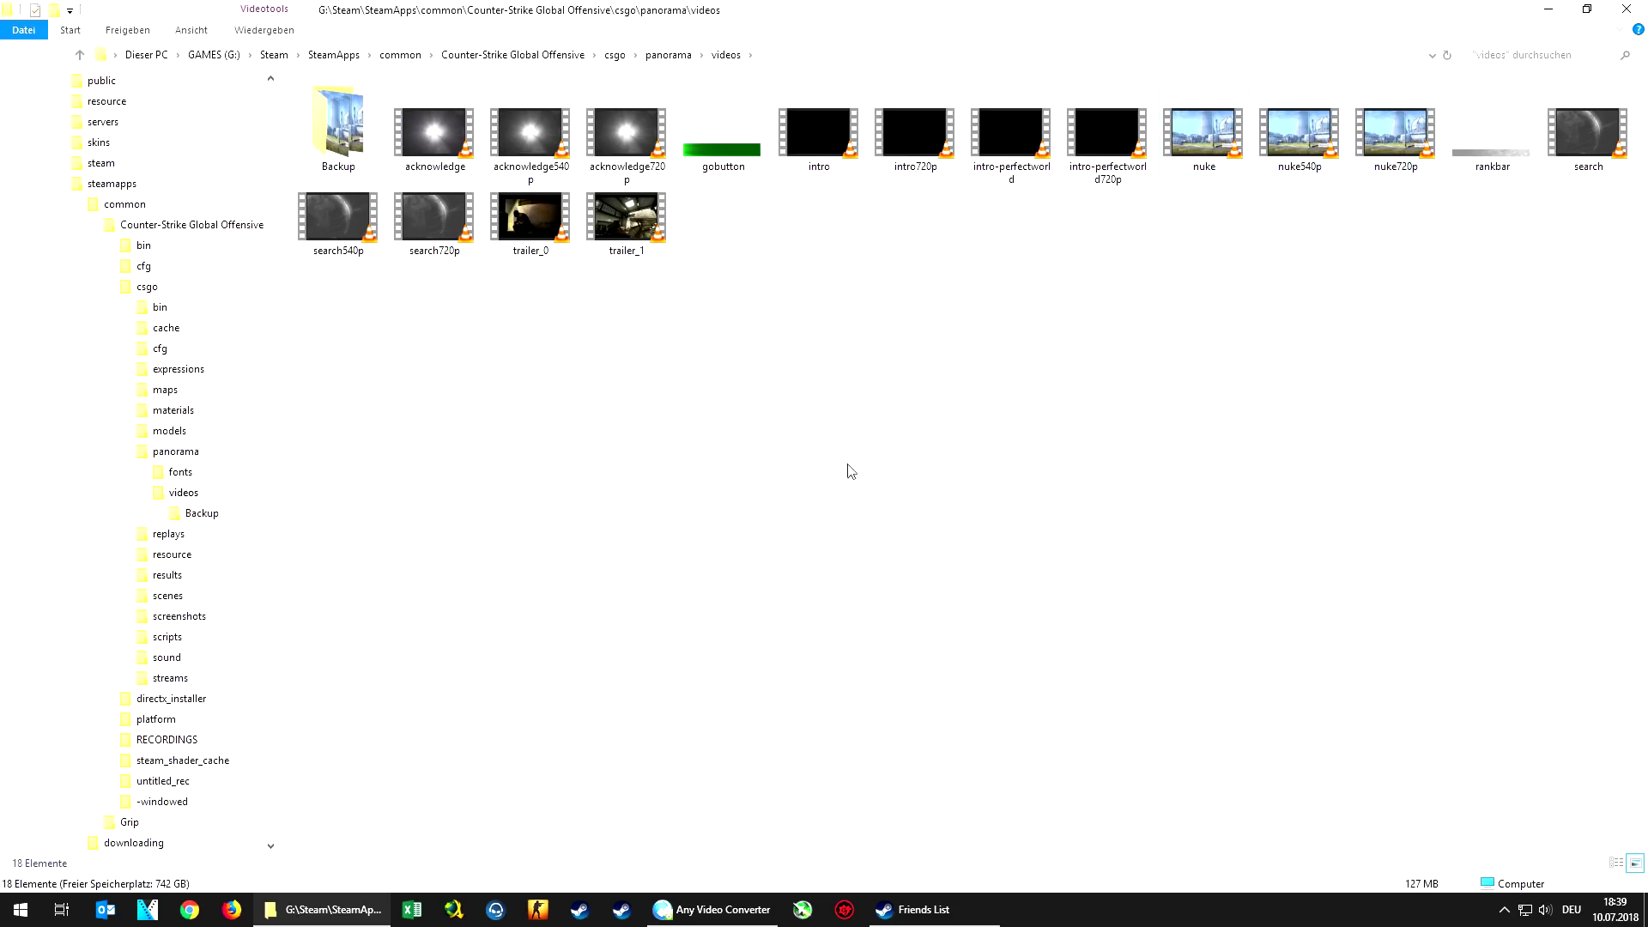
click(1547, 9)
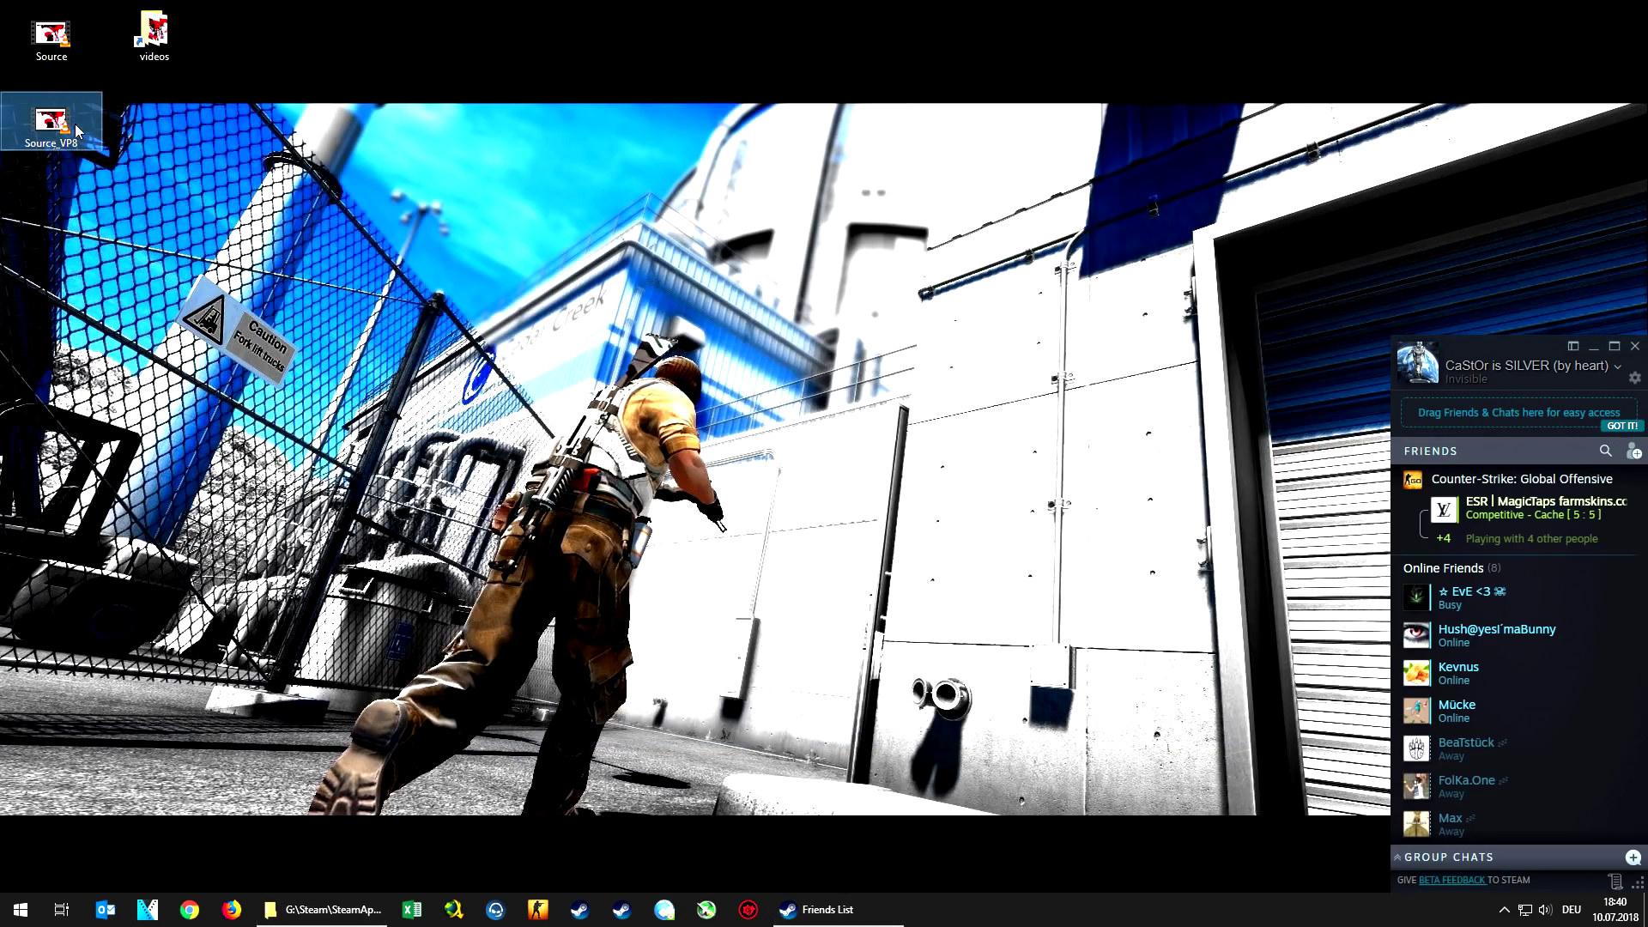
Copy Source_VP8 from the desktop into the panorama videos folder.
right_click(48, 130)
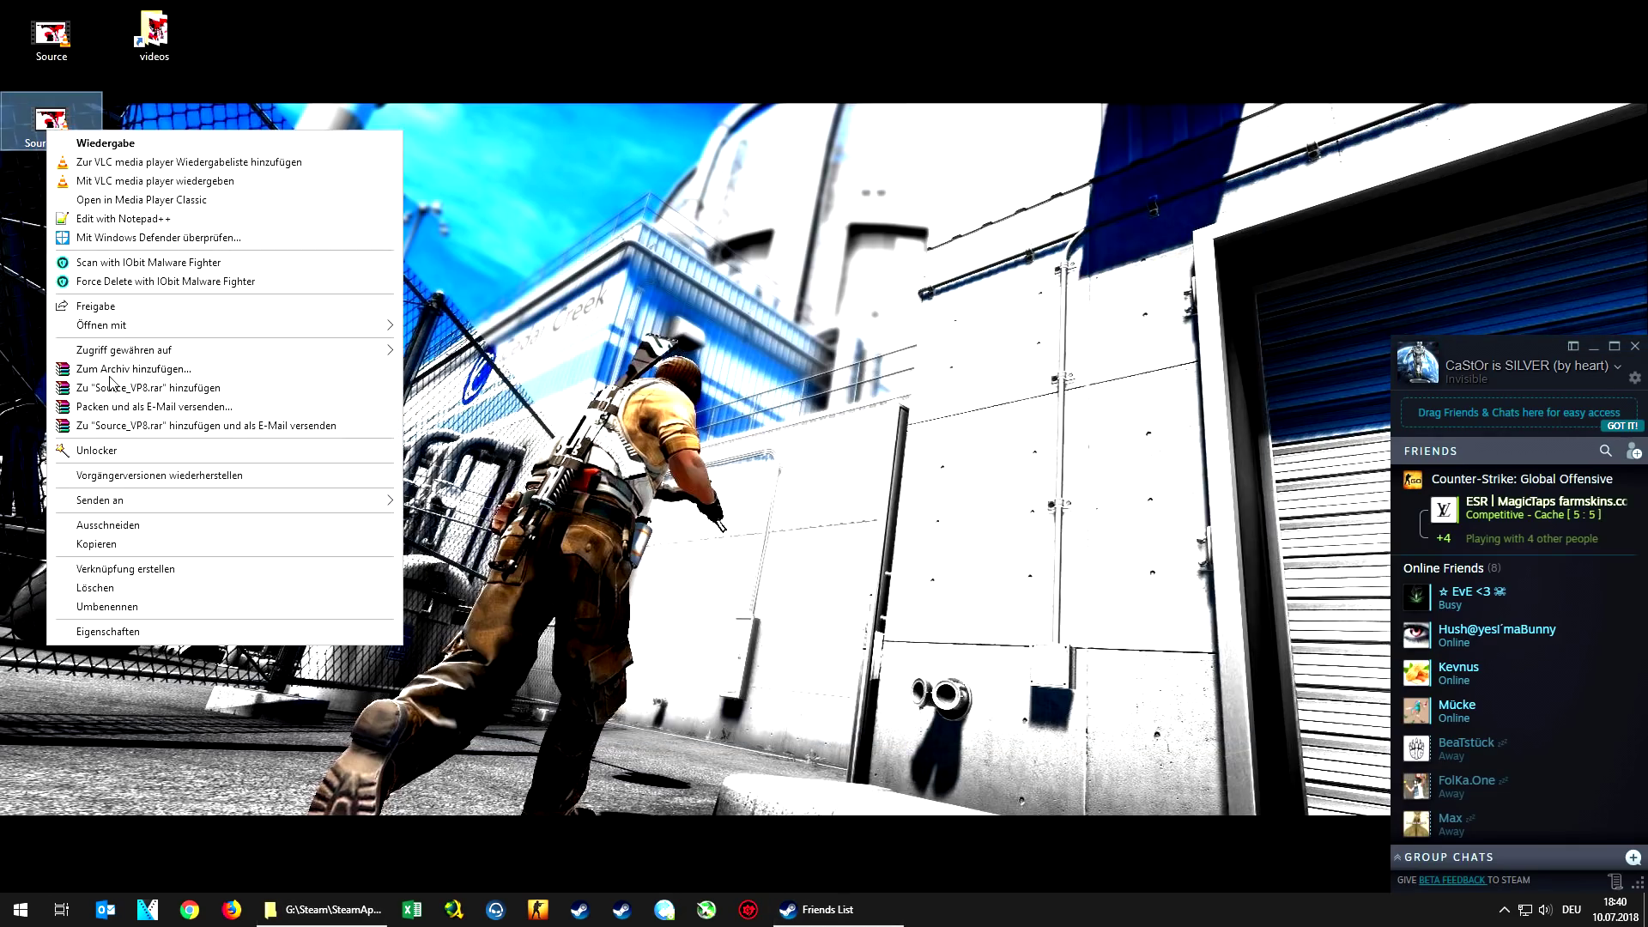
click(99, 556)
double_click(152, 33)
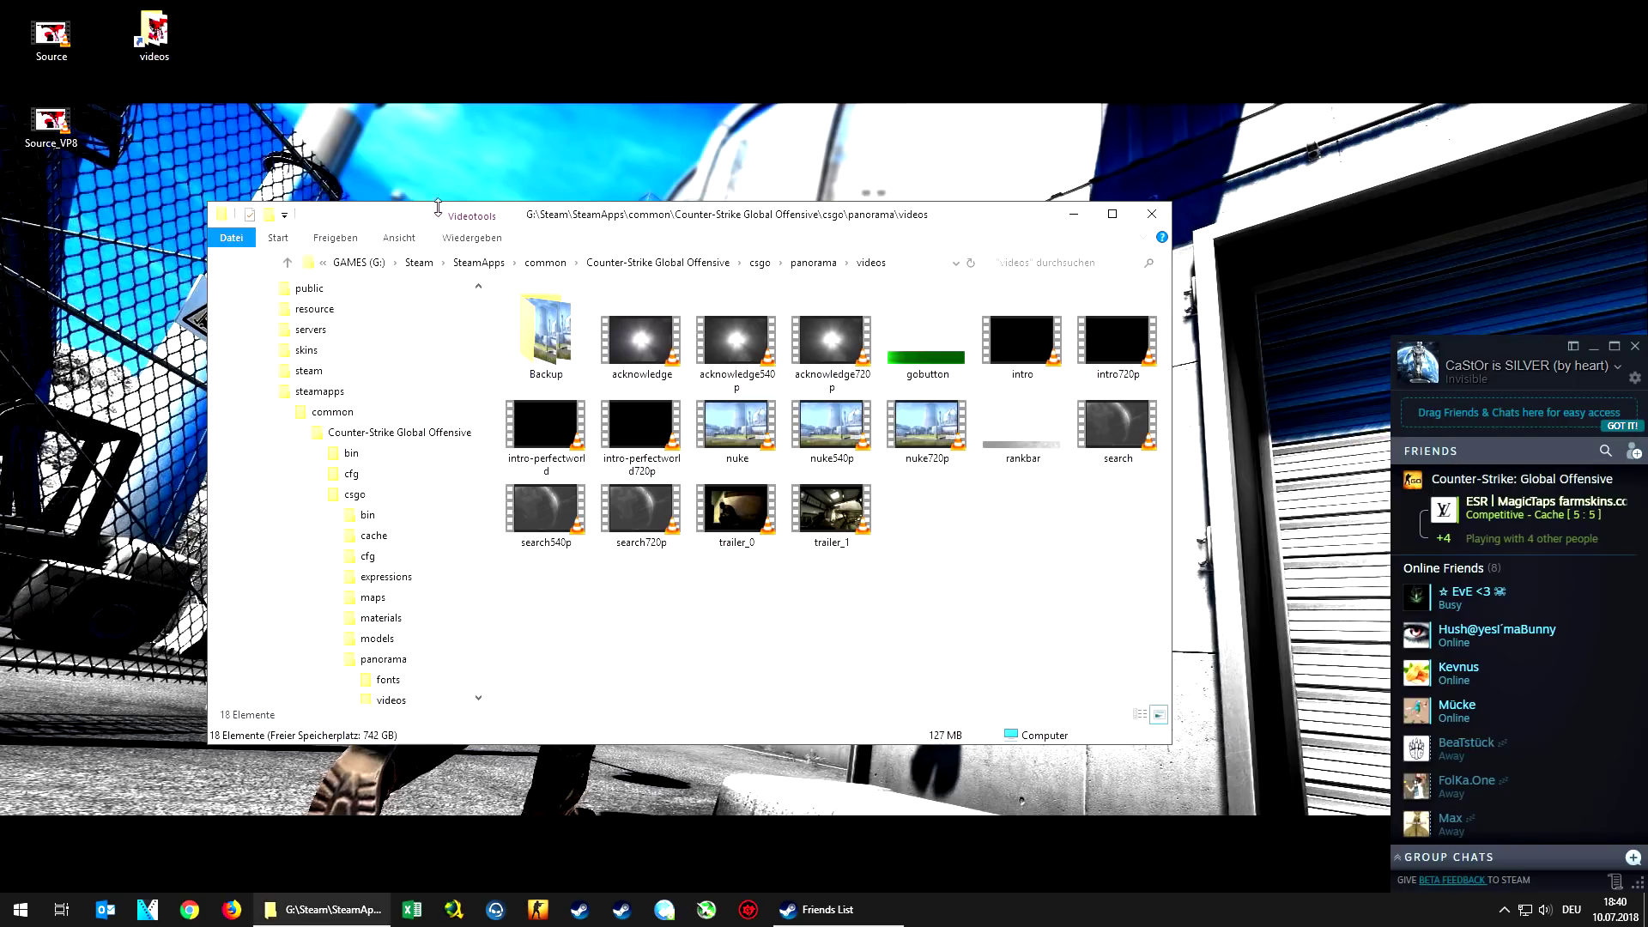
click(1112, 217)
right_click(974, 338)
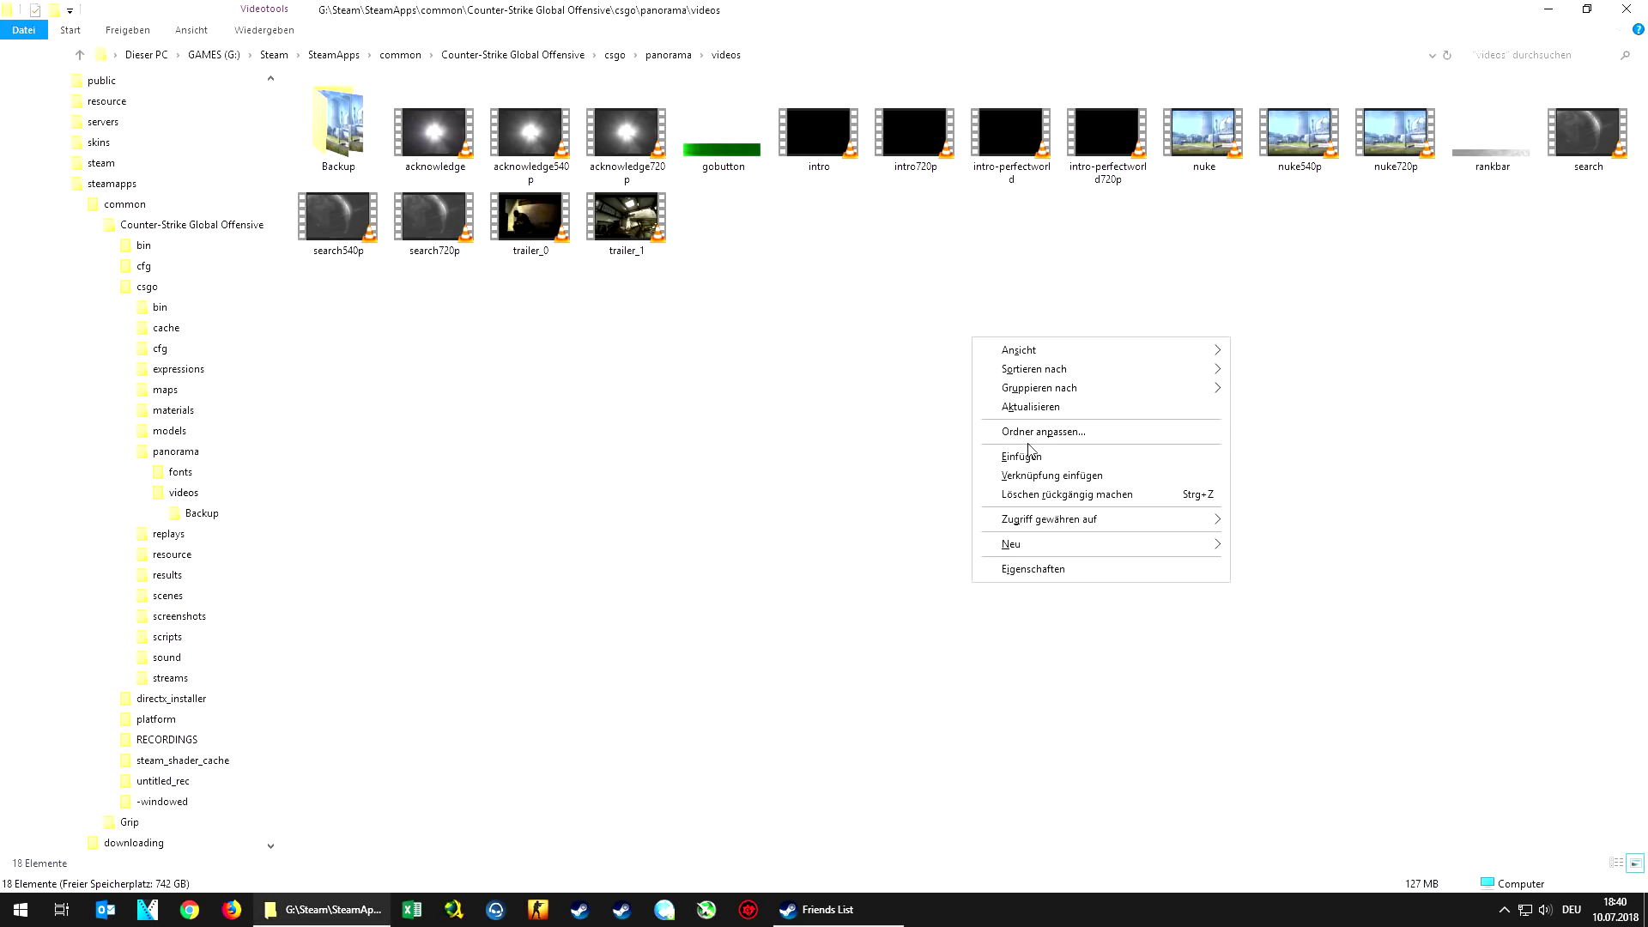
click(1029, 457)
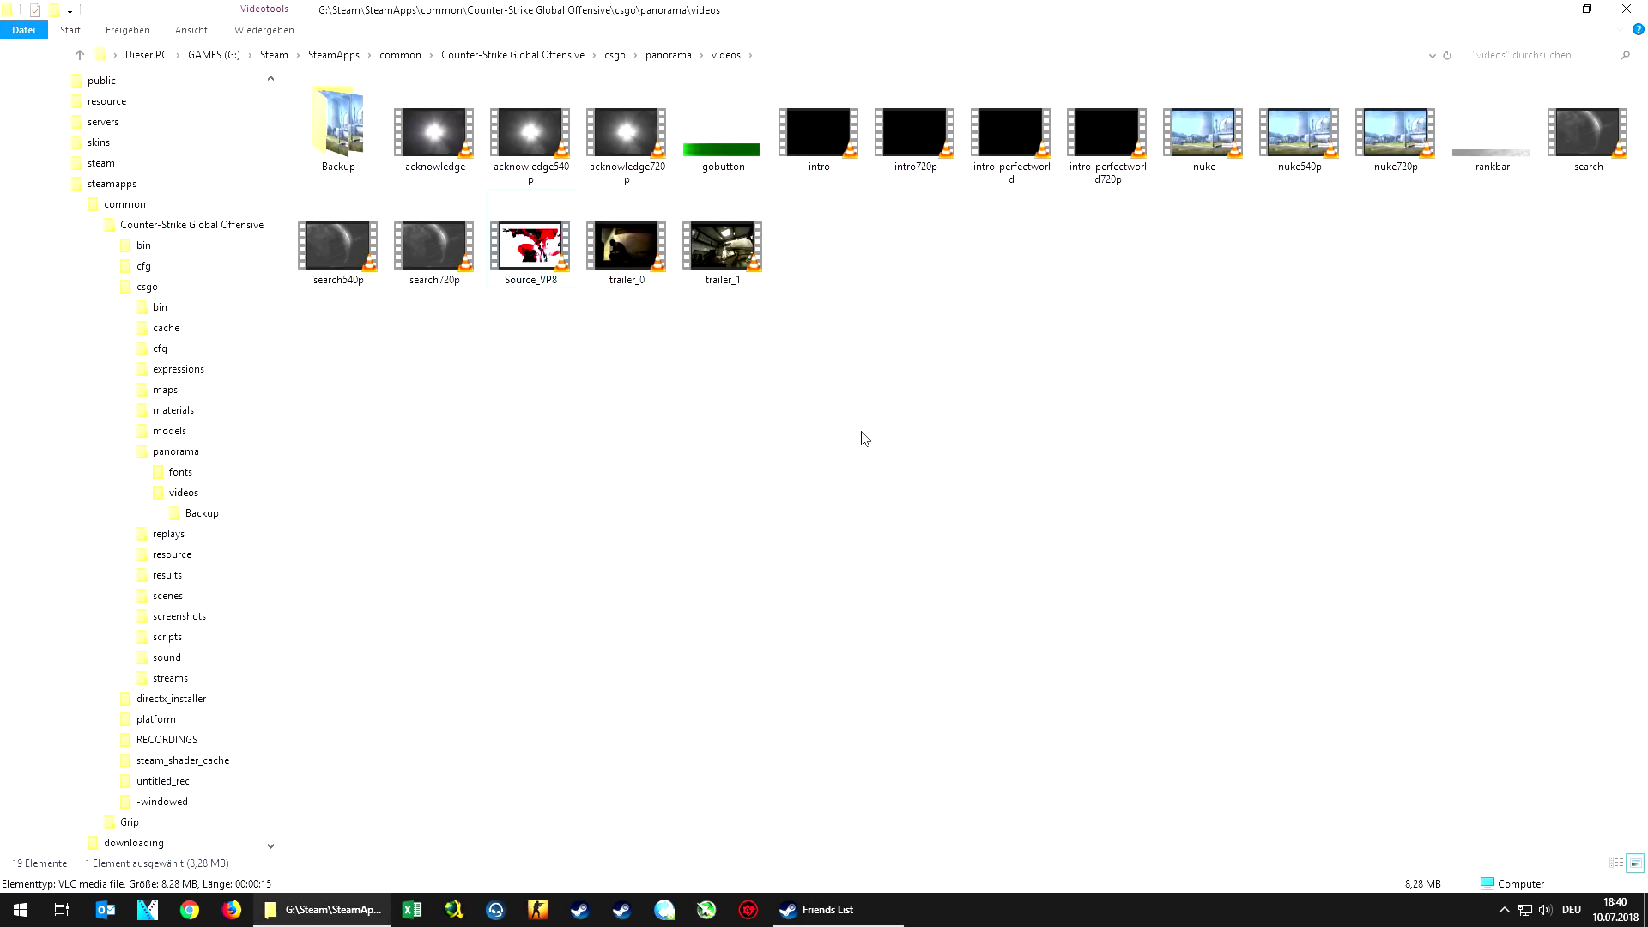
Paste two more copies of Source_VP8 into the videos folder.
right_click(527, 249)
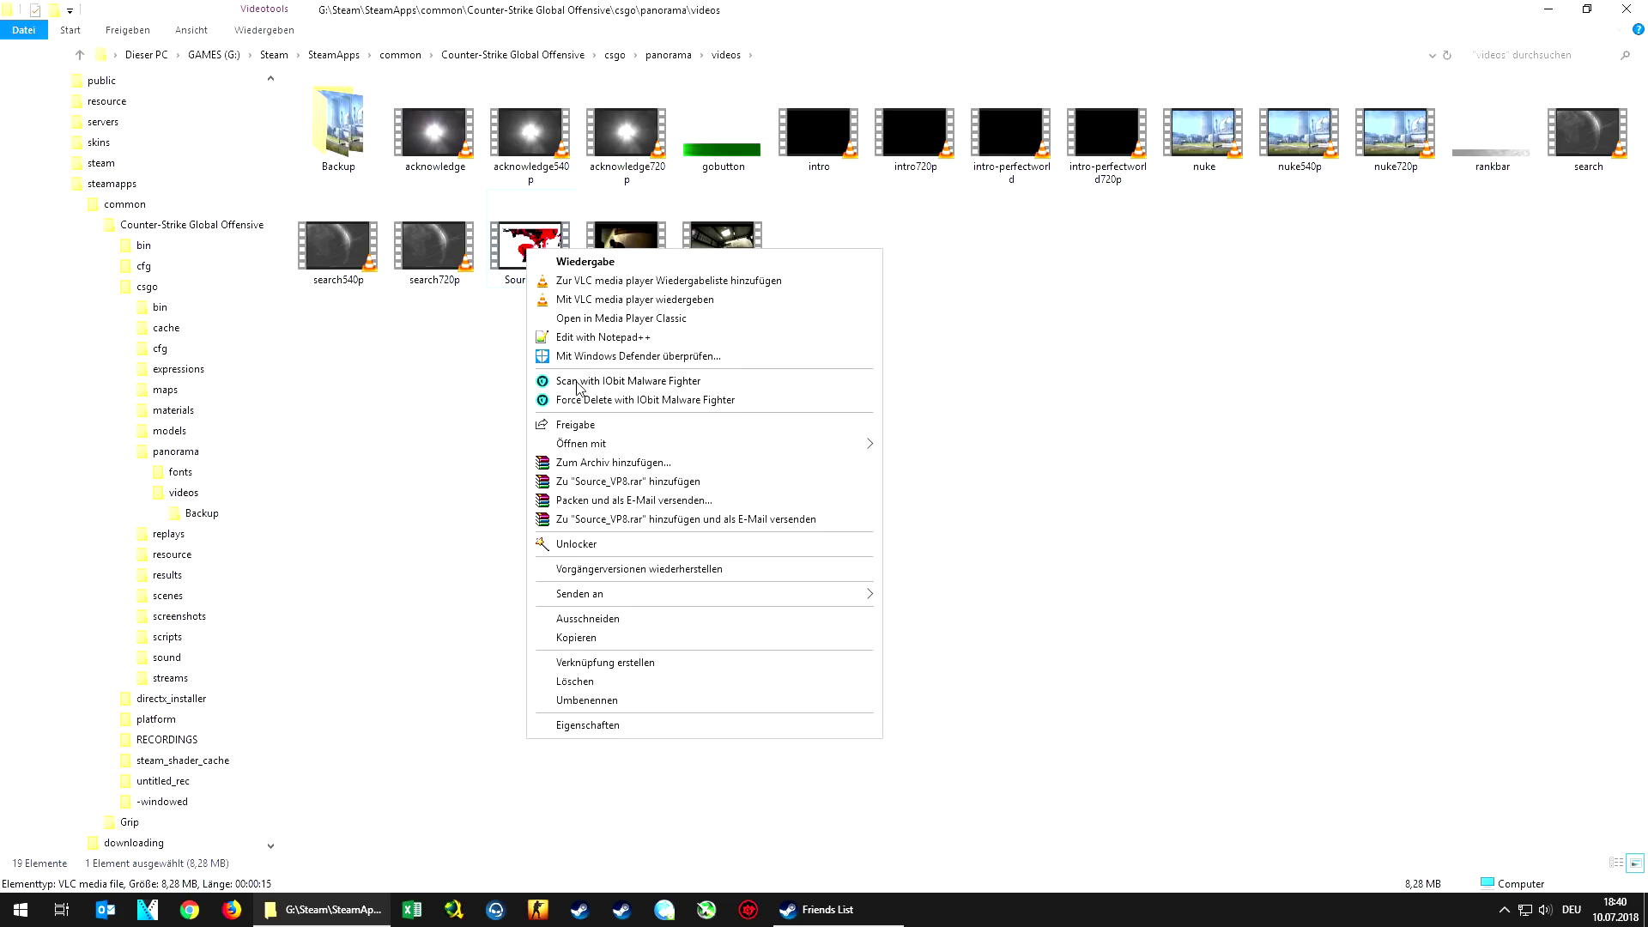
click(592, 637)
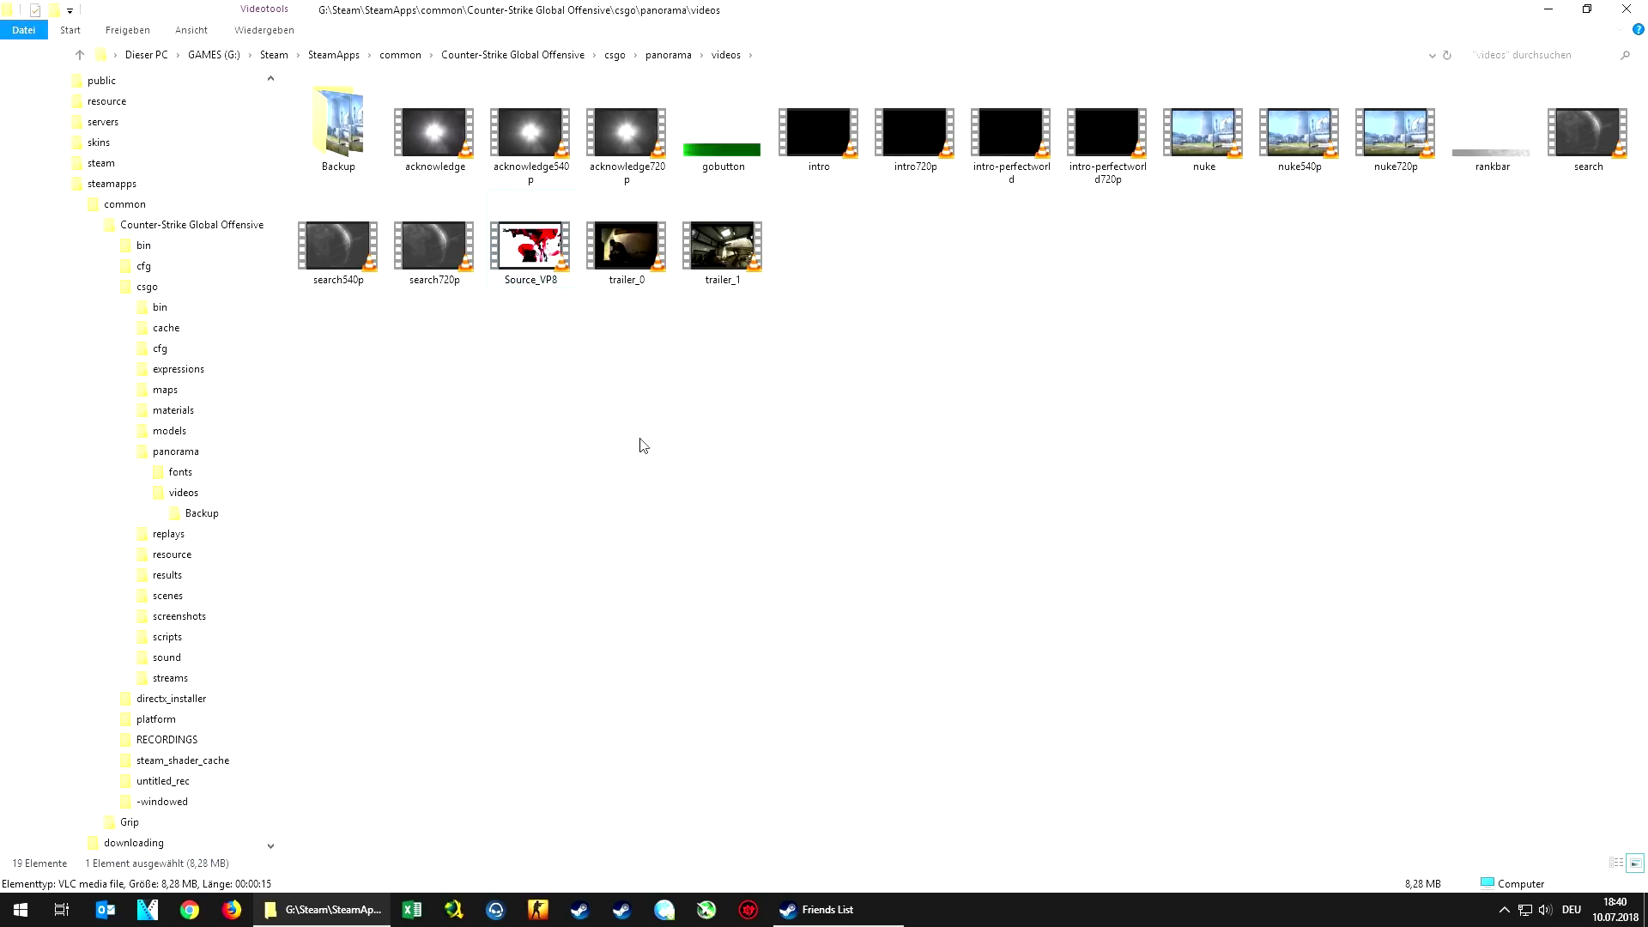
right_click(644, 445)
click(690, 550)
key(shift+F10)
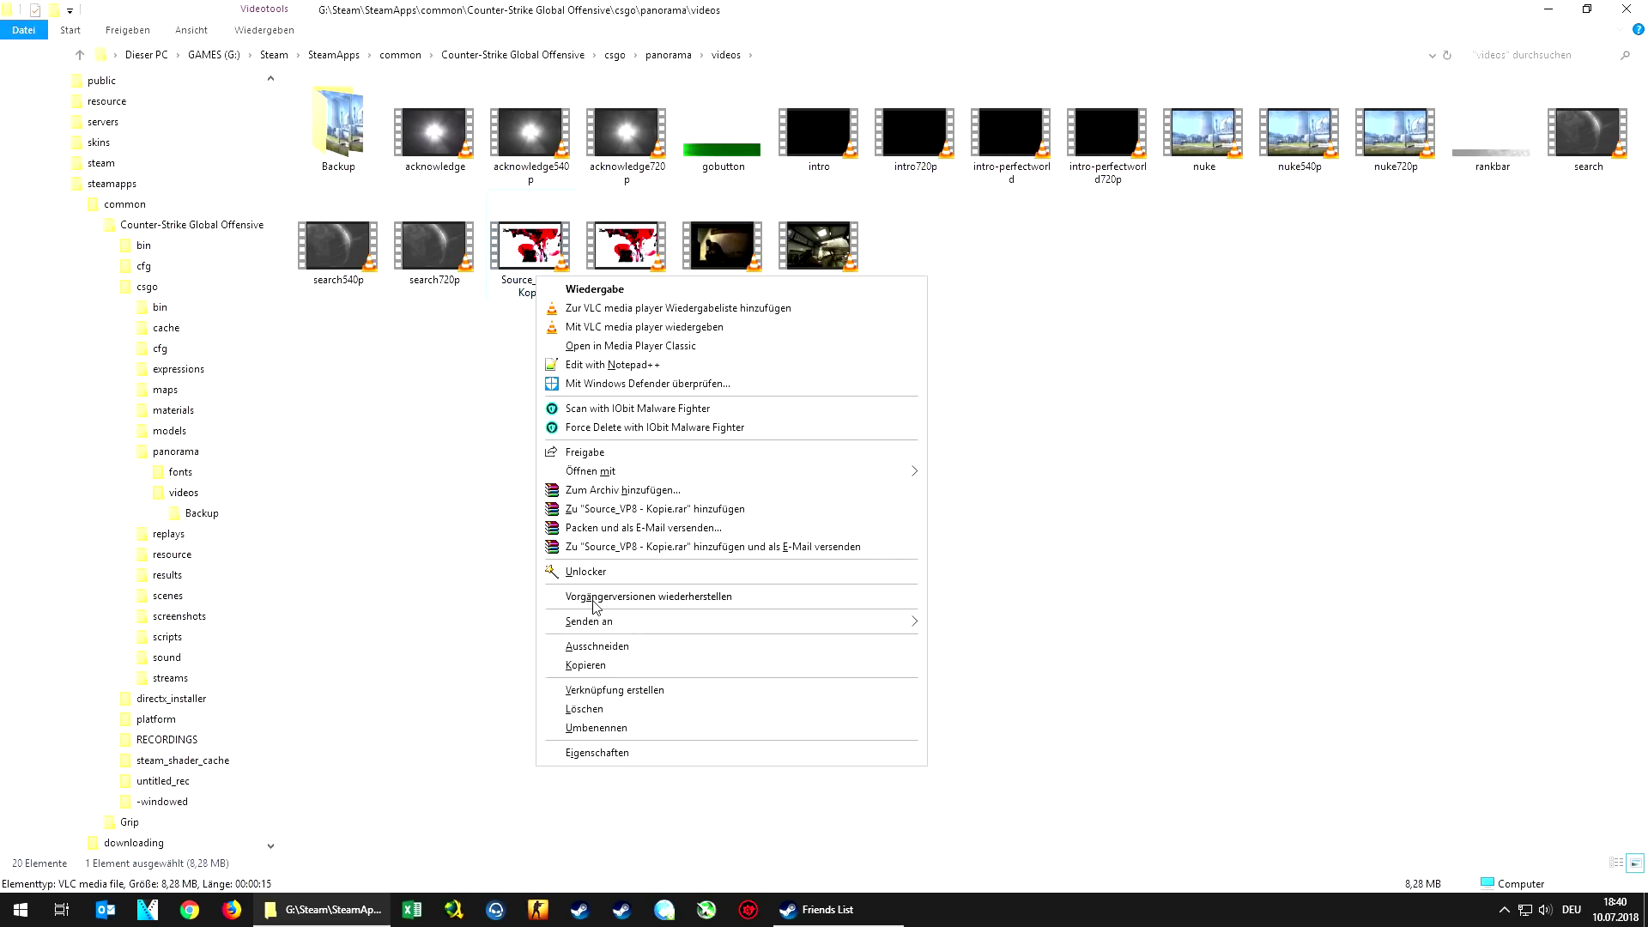
click(601, 674)
right_click(616, 449)
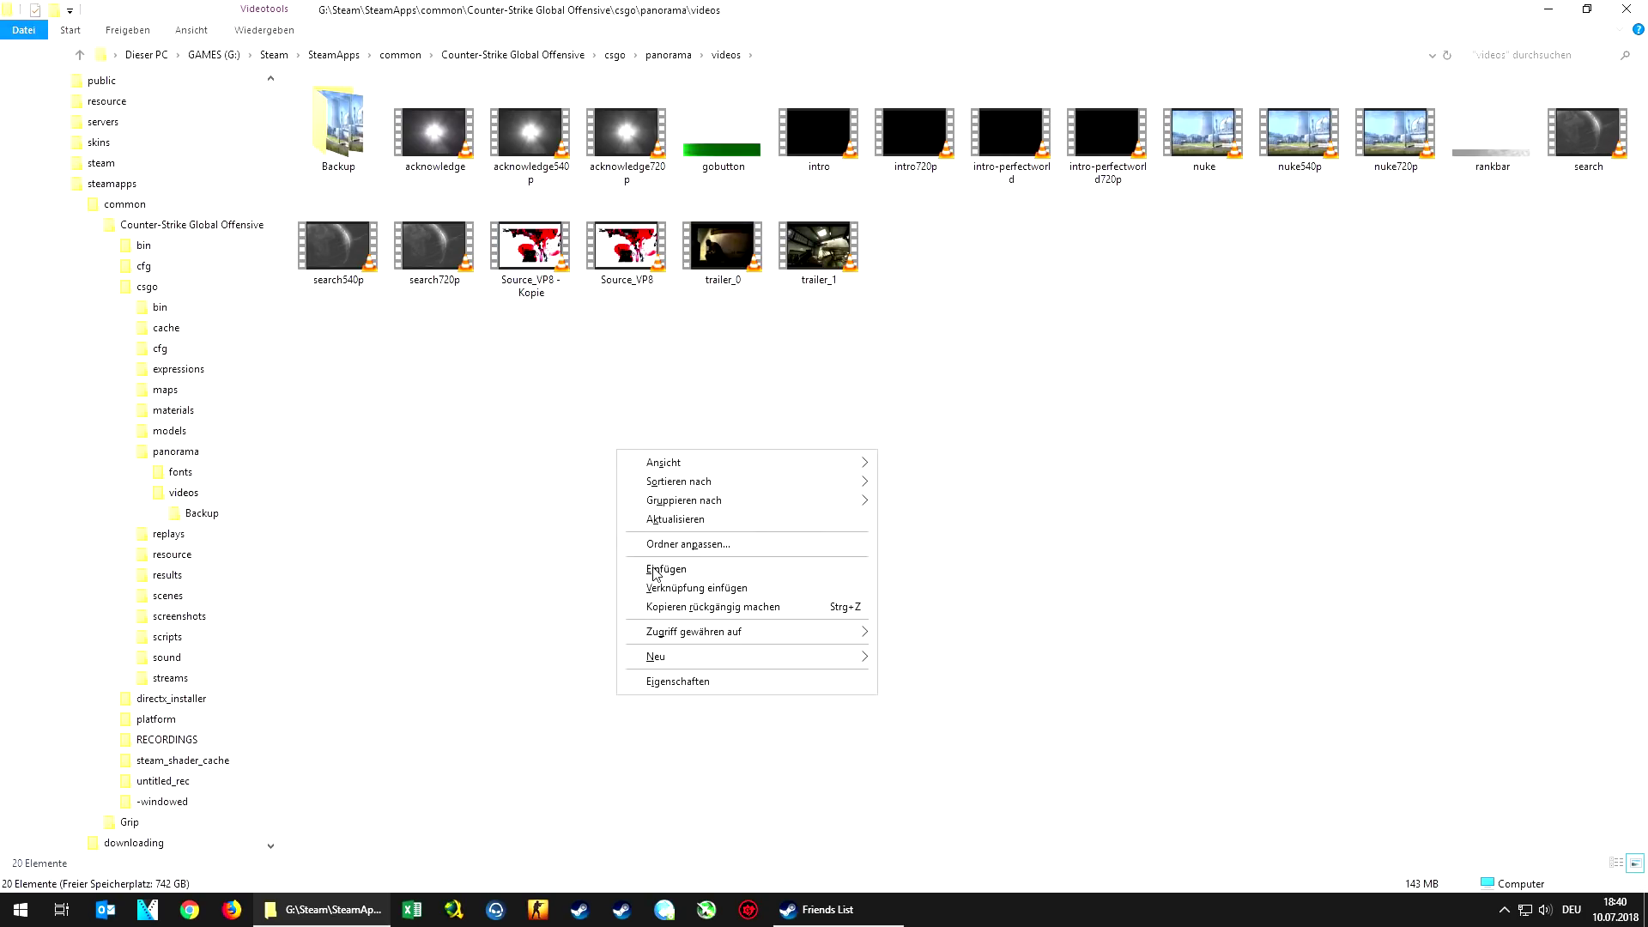
click(657, 569)
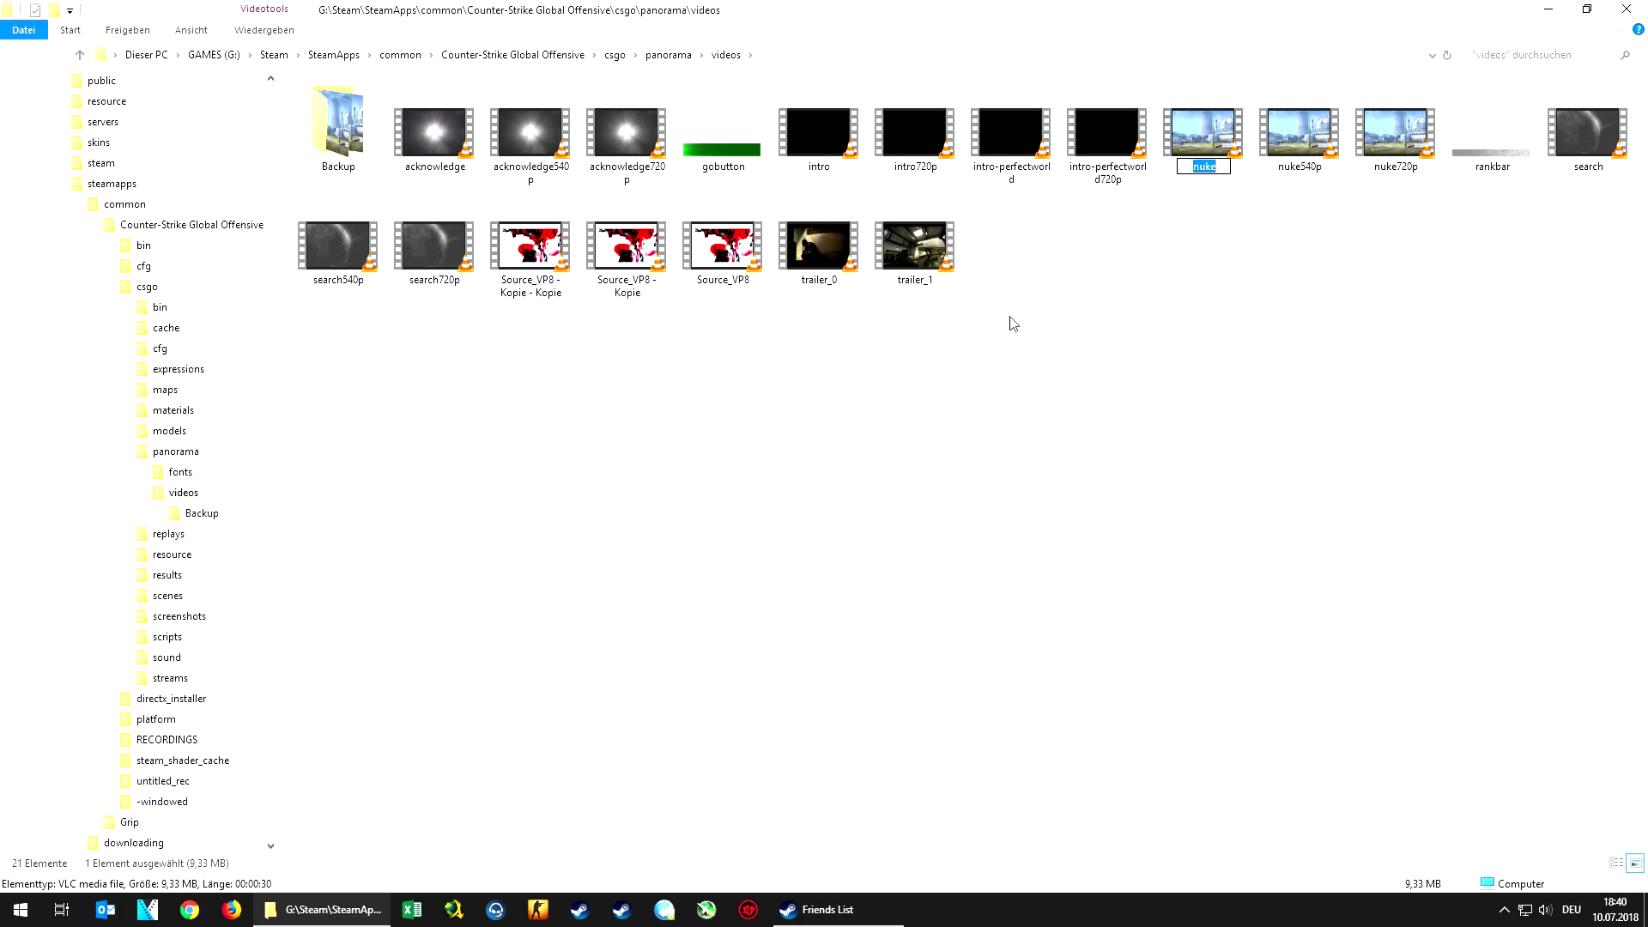
Delete the original nuke video and rename 'Source_VP8 - Kopie - Kopie' to nuke.
click(736, 358)
click(534, 271)
click(885, 335)
click(1214, 155)
key(Menu)
click(1240, 598)
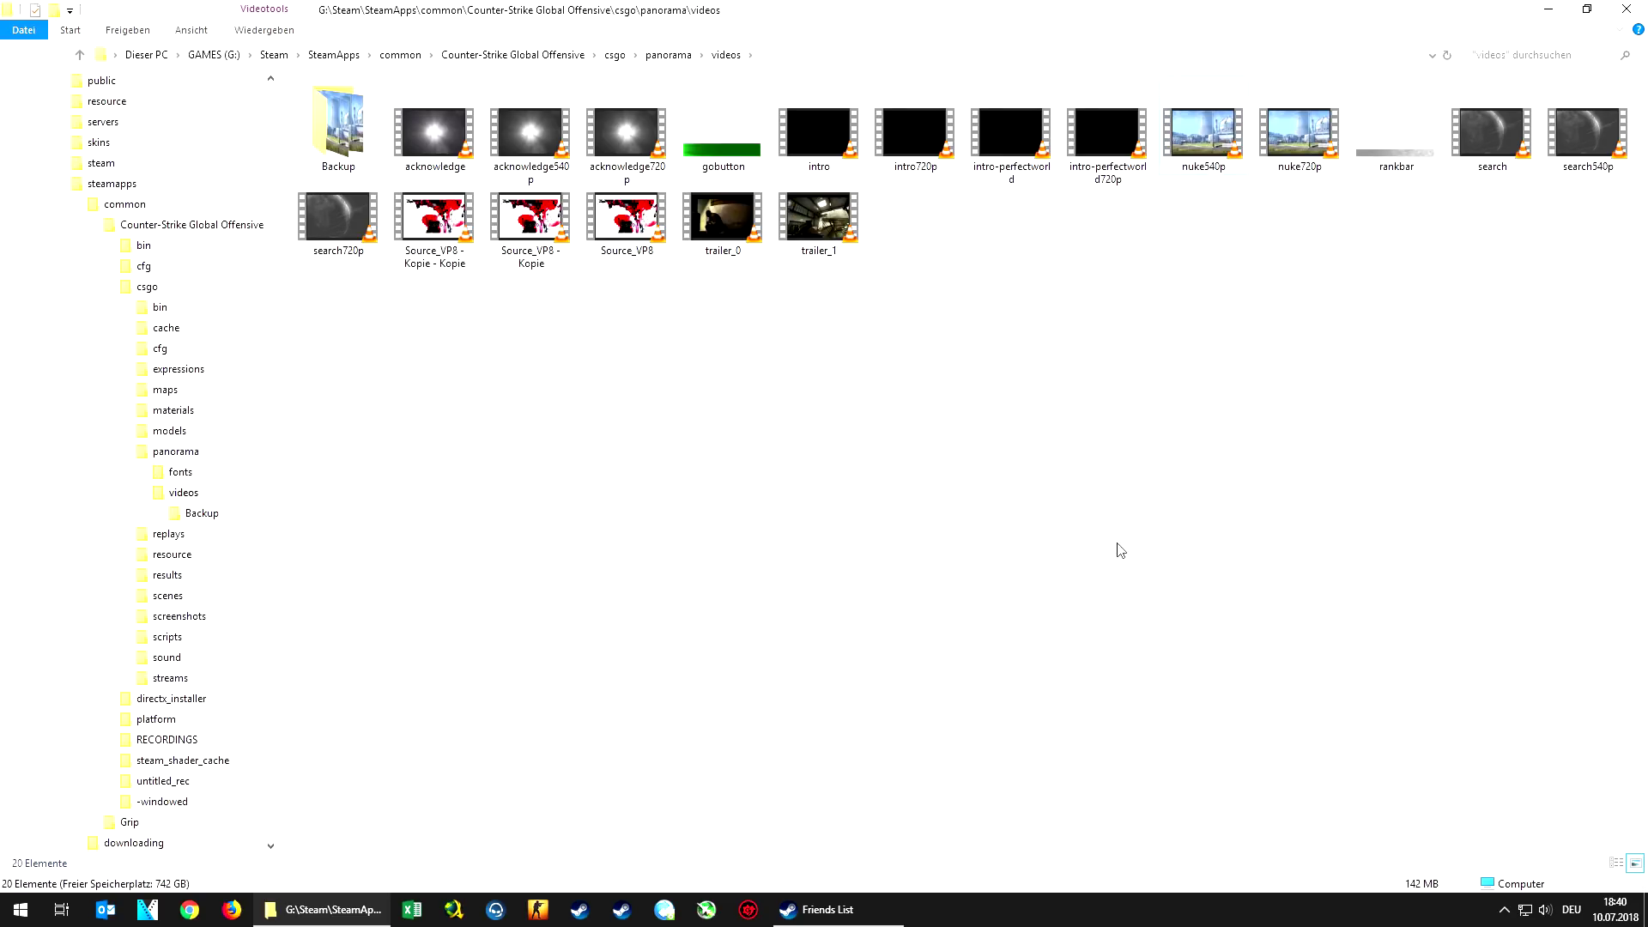
click(464, 228)
key(F2)
text(nuke)
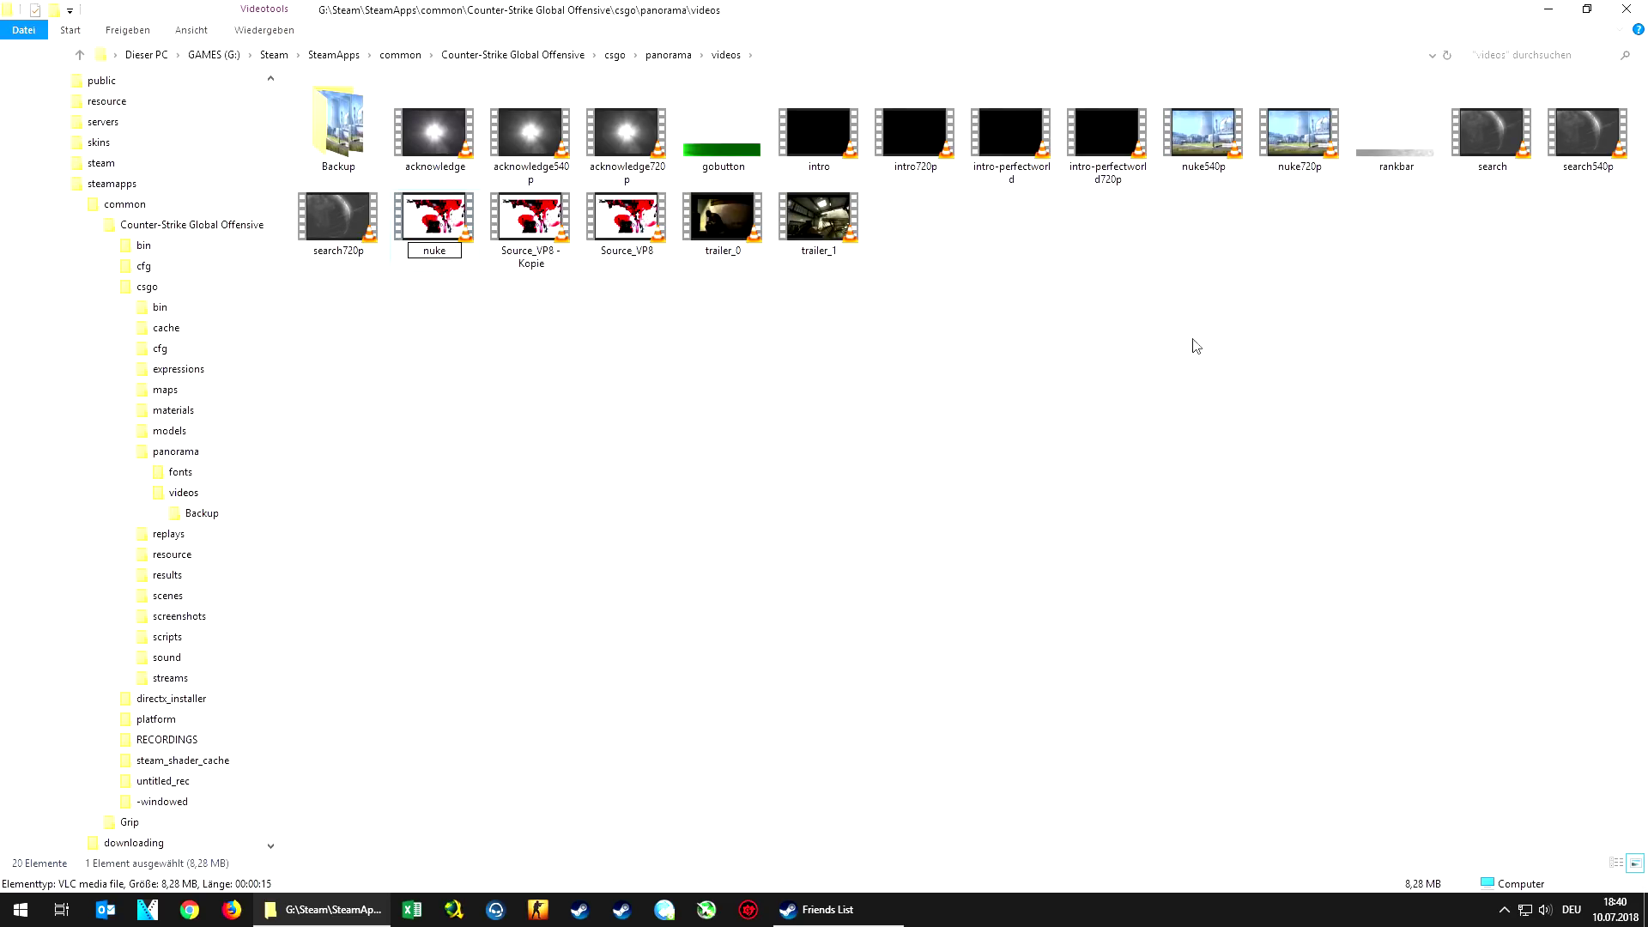
key(Return)
Delete the original nuke540p video and rename 'Source_VP8 - Kopie' to nuke540p.
key(Right)
key(Delete)
click(459, 262)
key(F2)
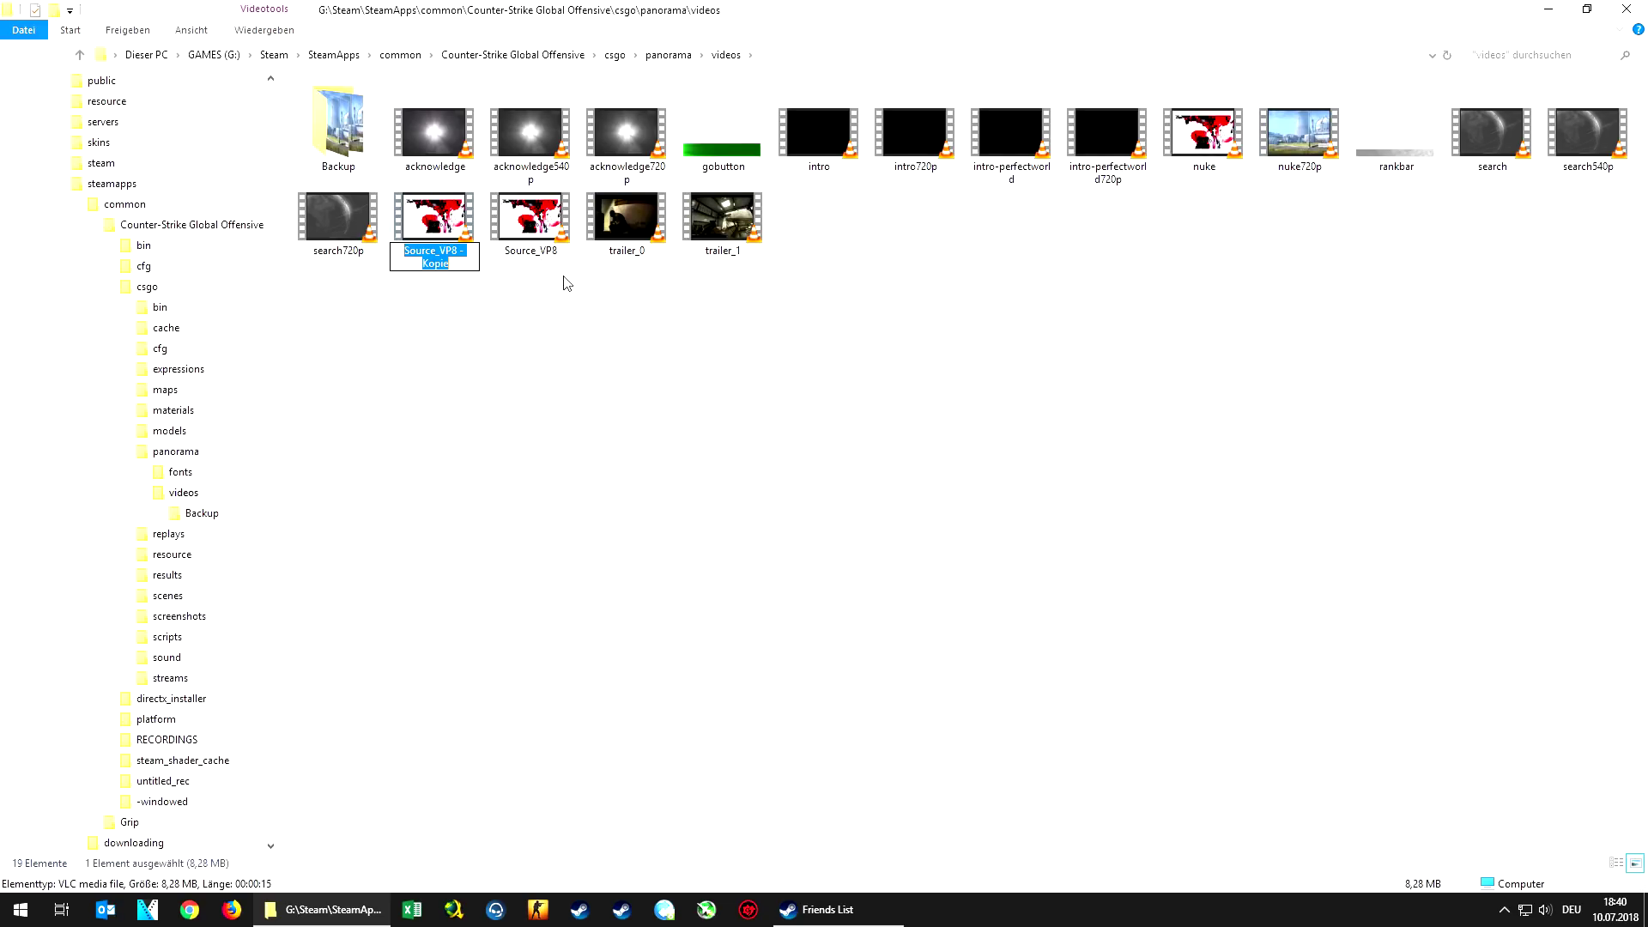
text(nuke540p)
key(Return)
Delete the original nuke720p video and rename Source_VP8 to nuke720p.
key(Right)
key(F2)
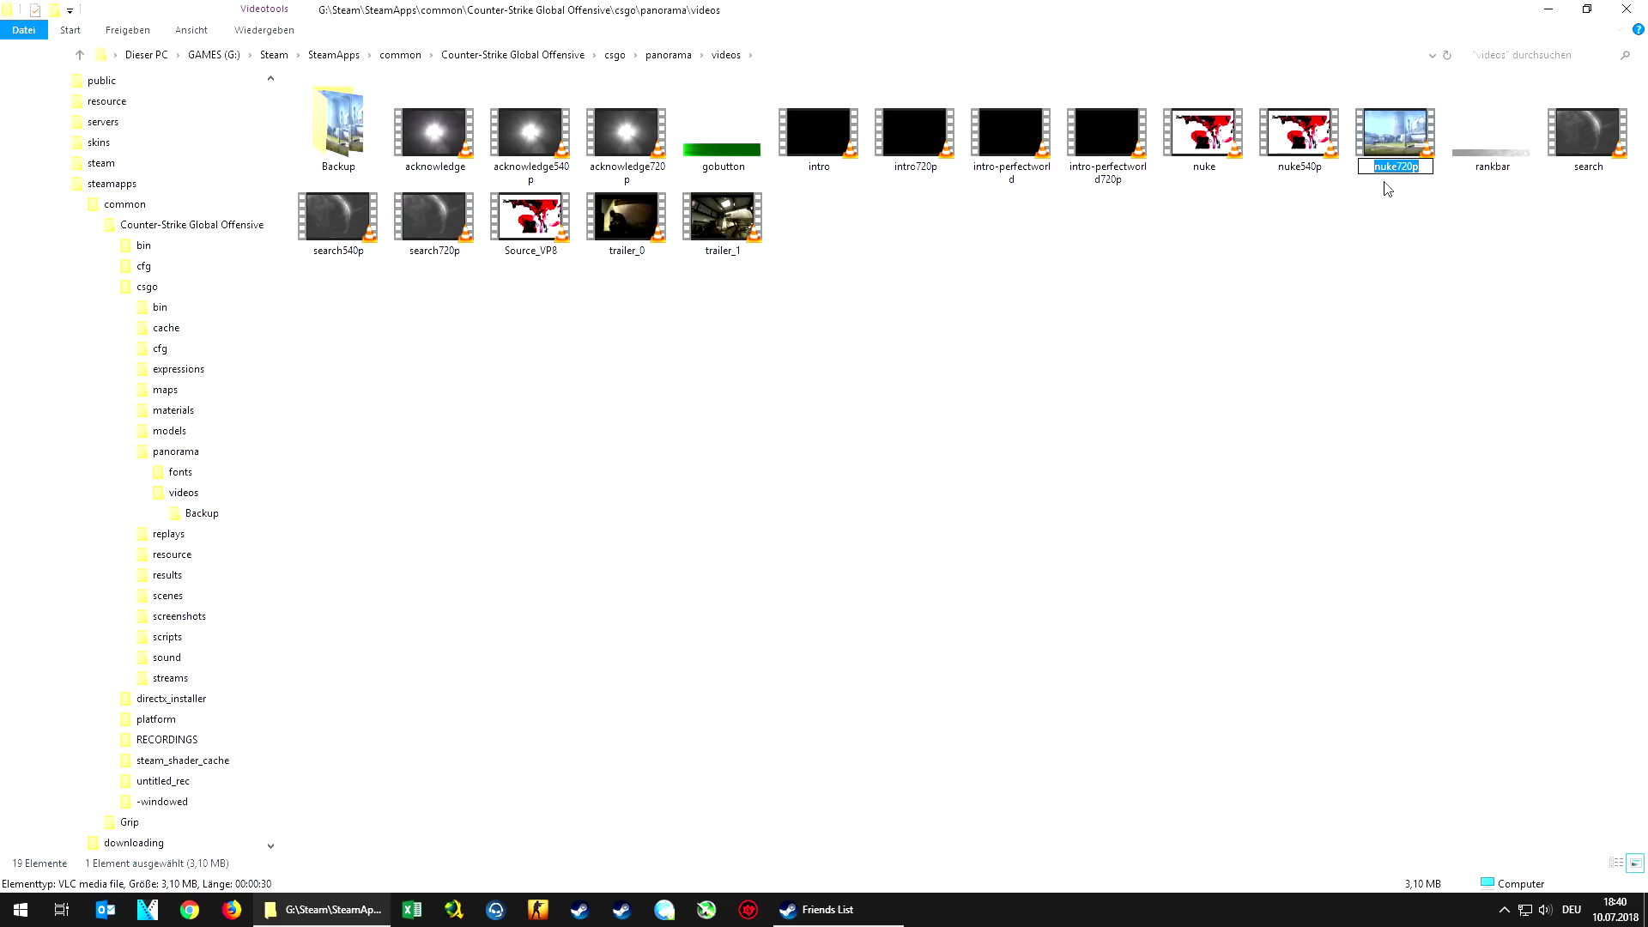
click(1416, 219)
click(1416, 165)
key(Delete)
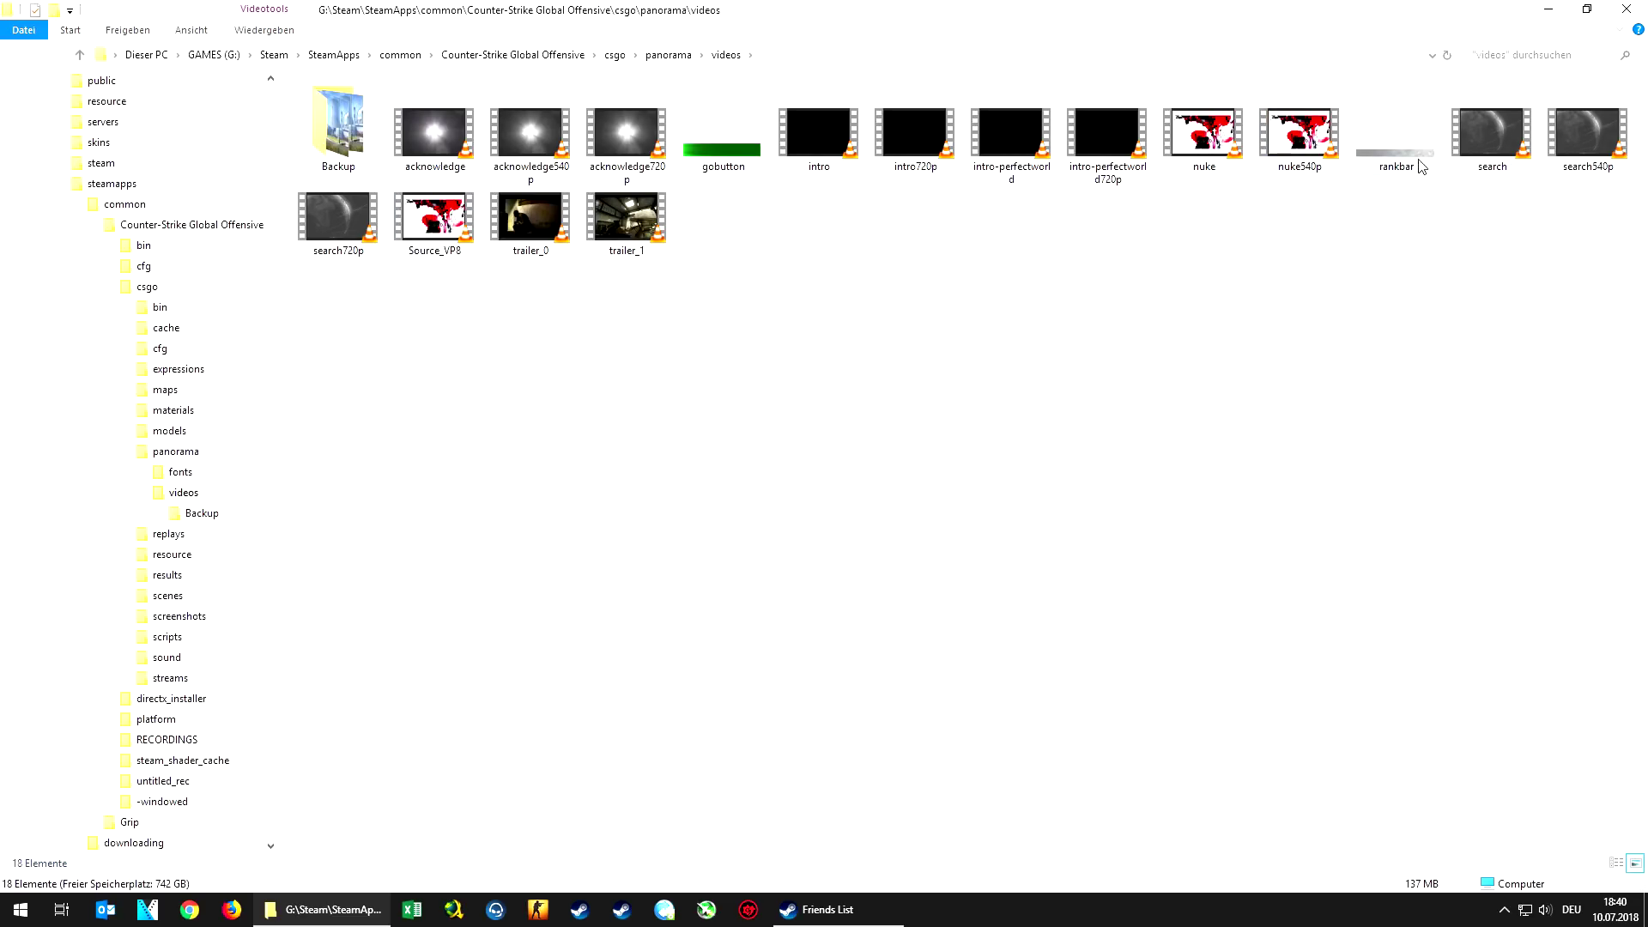
click(455, 233)
key(F2)
text(nuke720p)
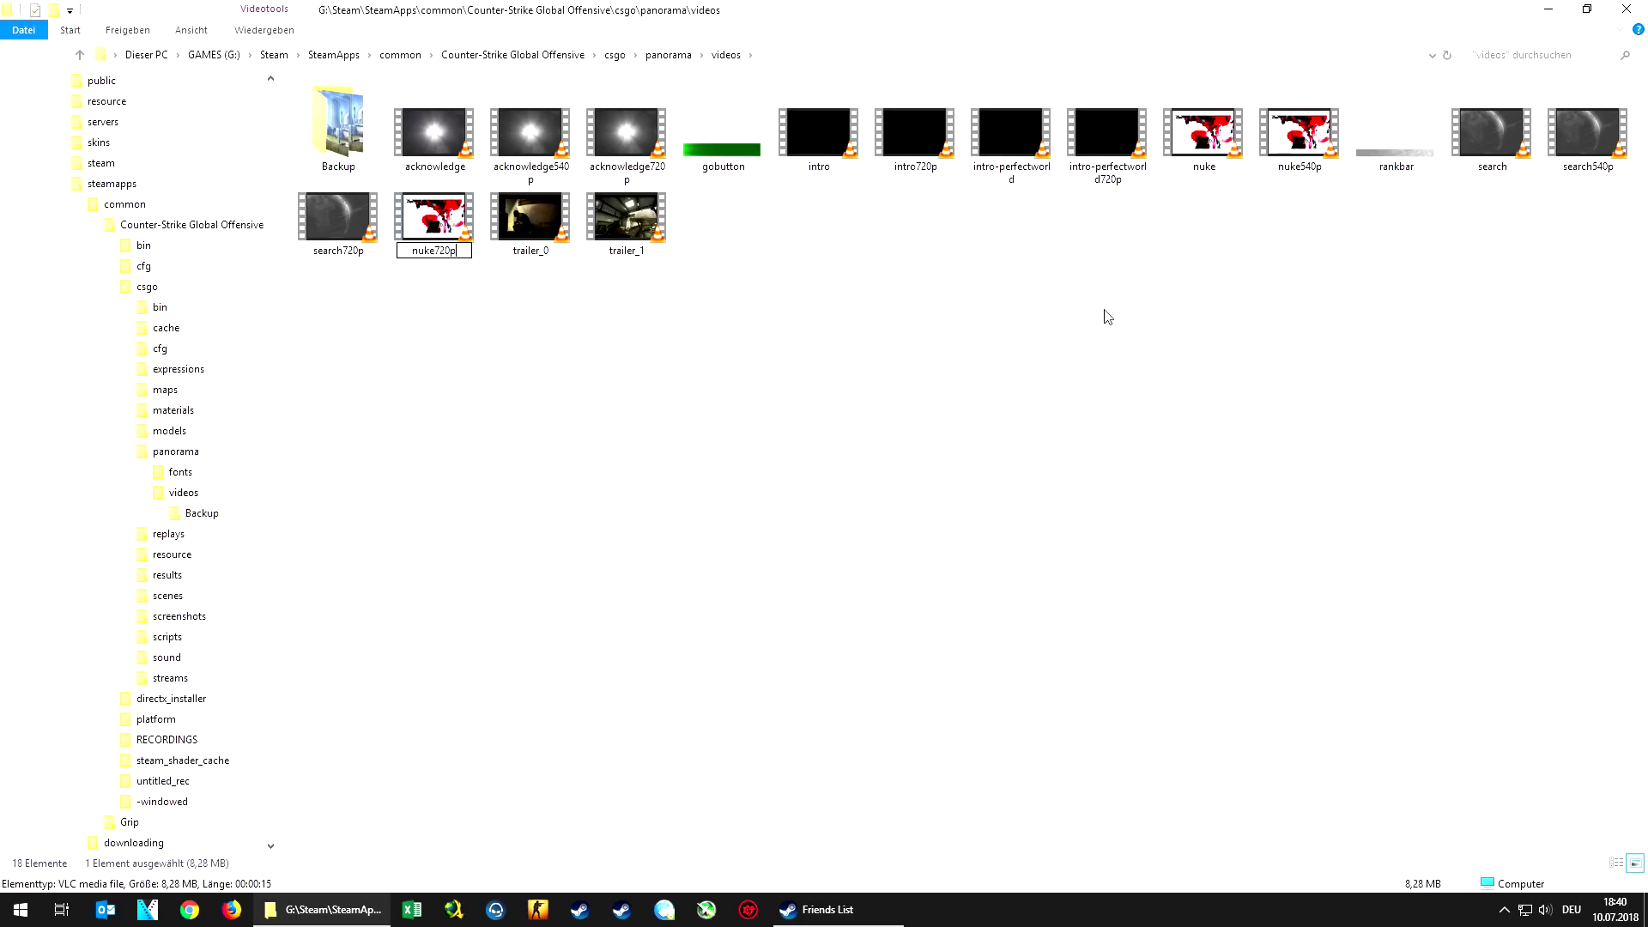
click(1107, 317)
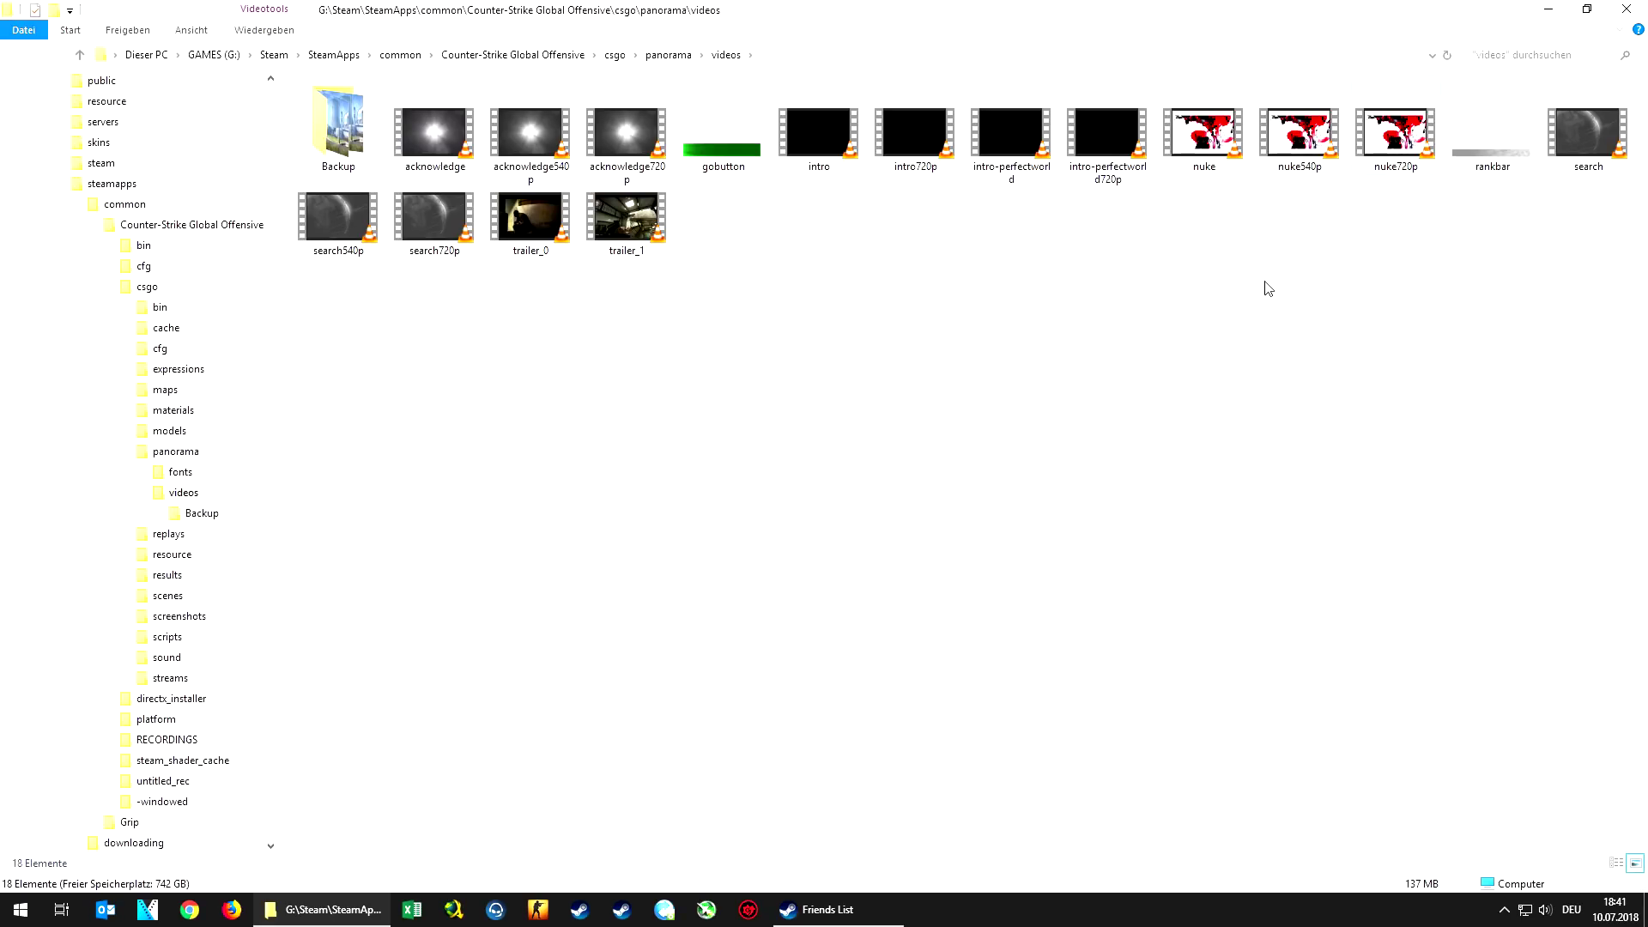
double_click(361, 128)
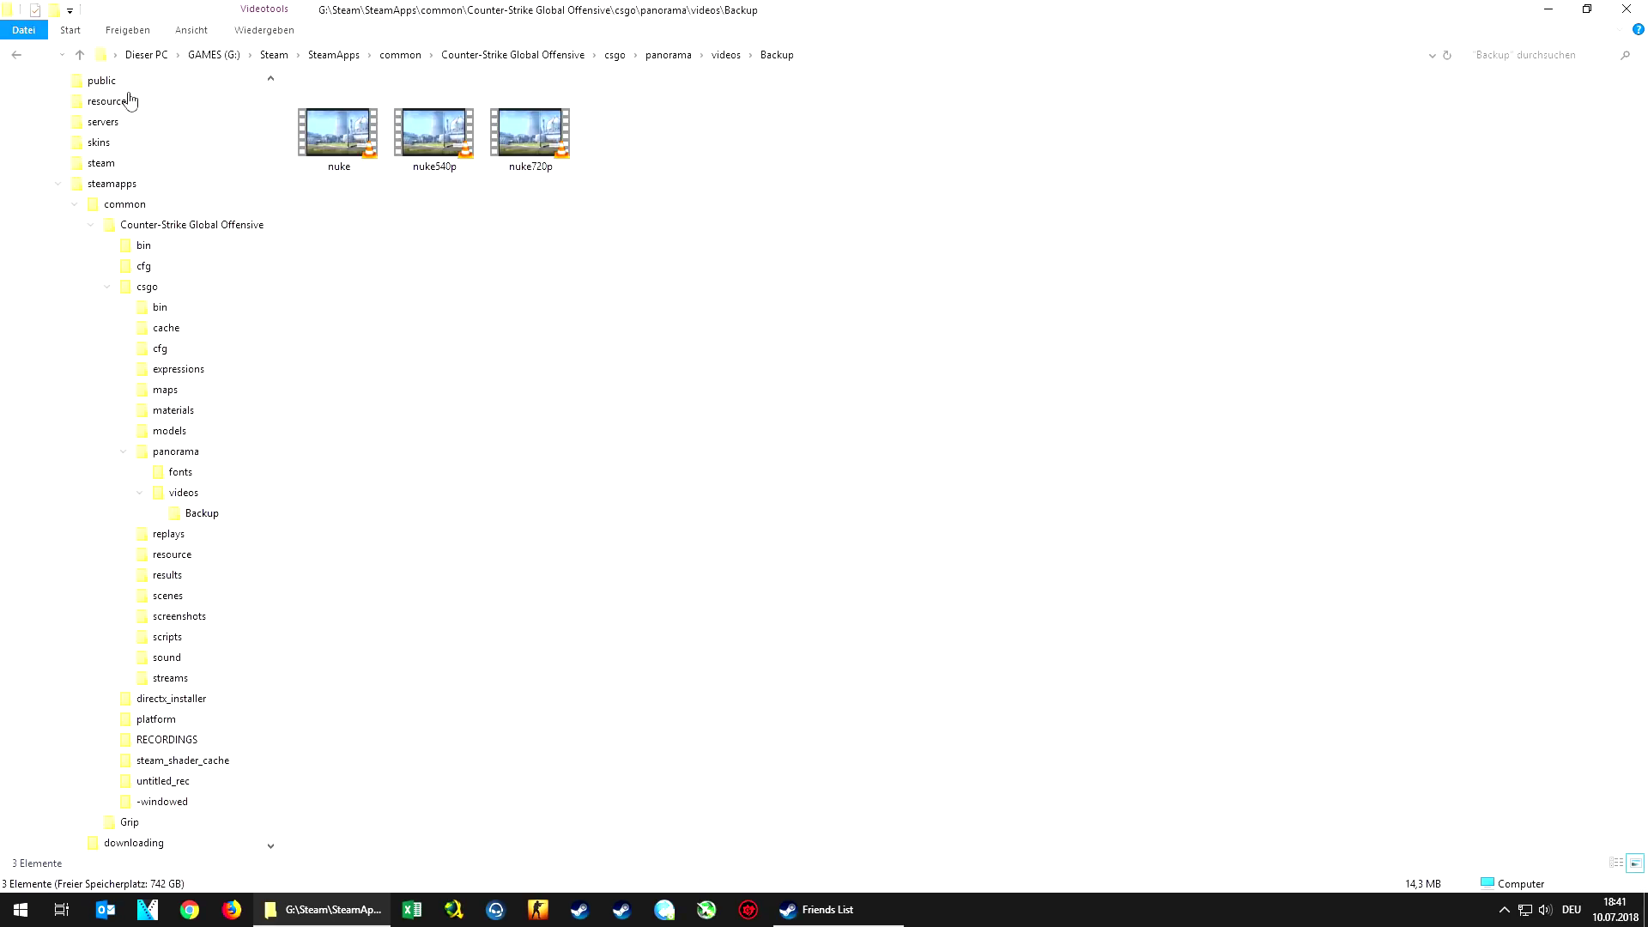
click(17, 54)
click(1210, 139)
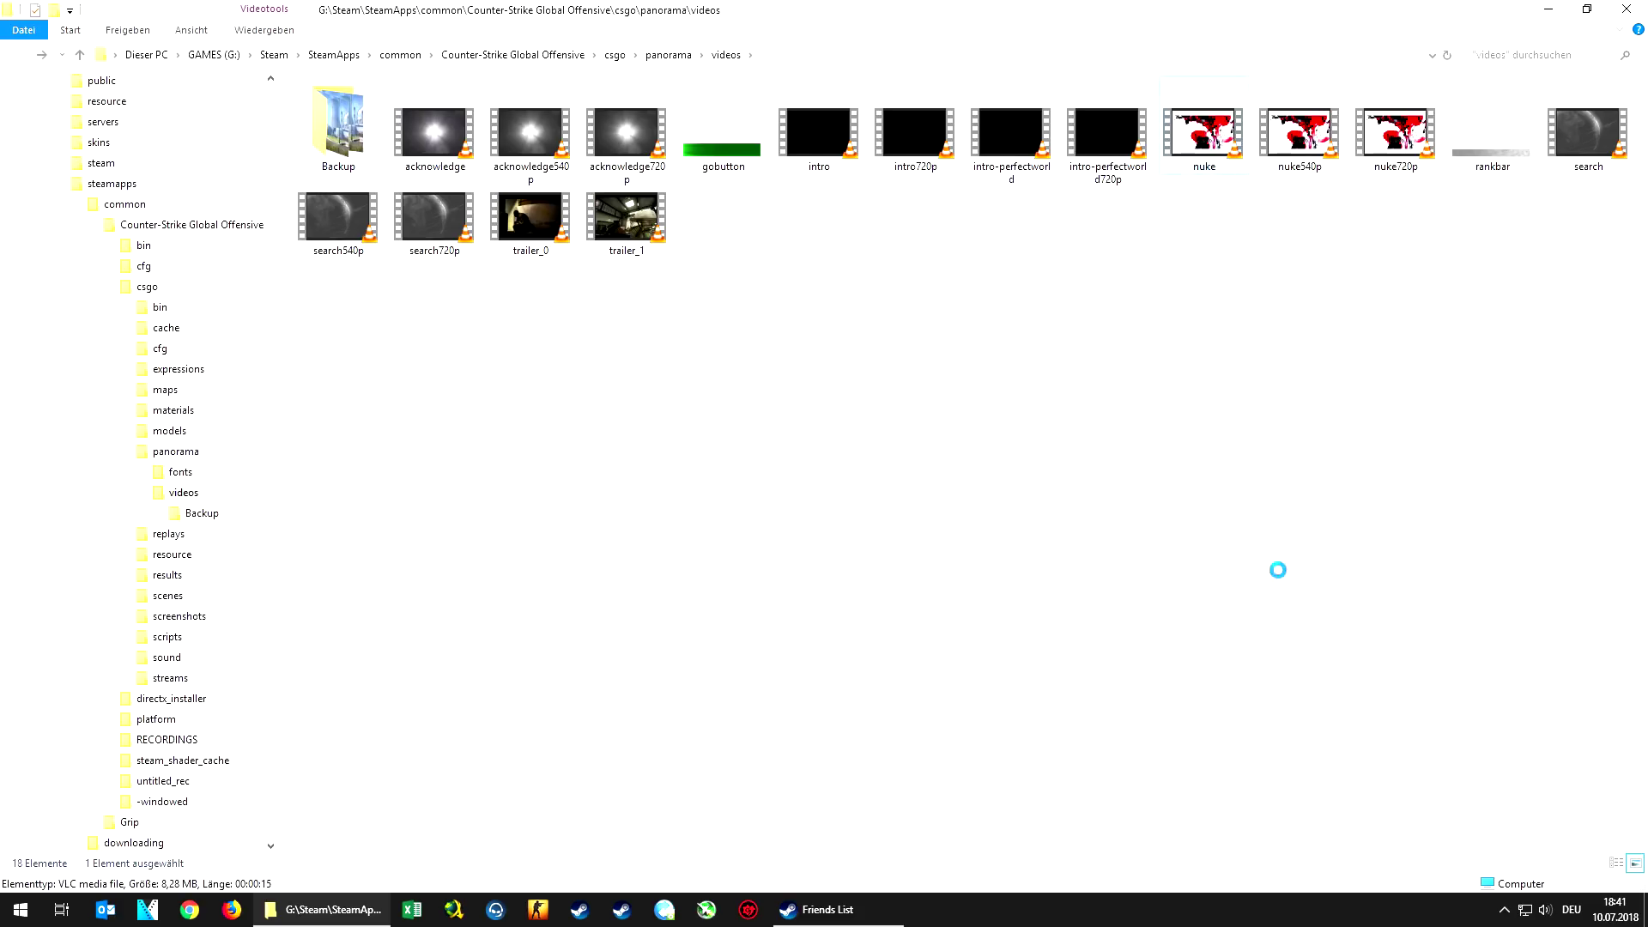
key(shift+F10)
click(1266, 618)
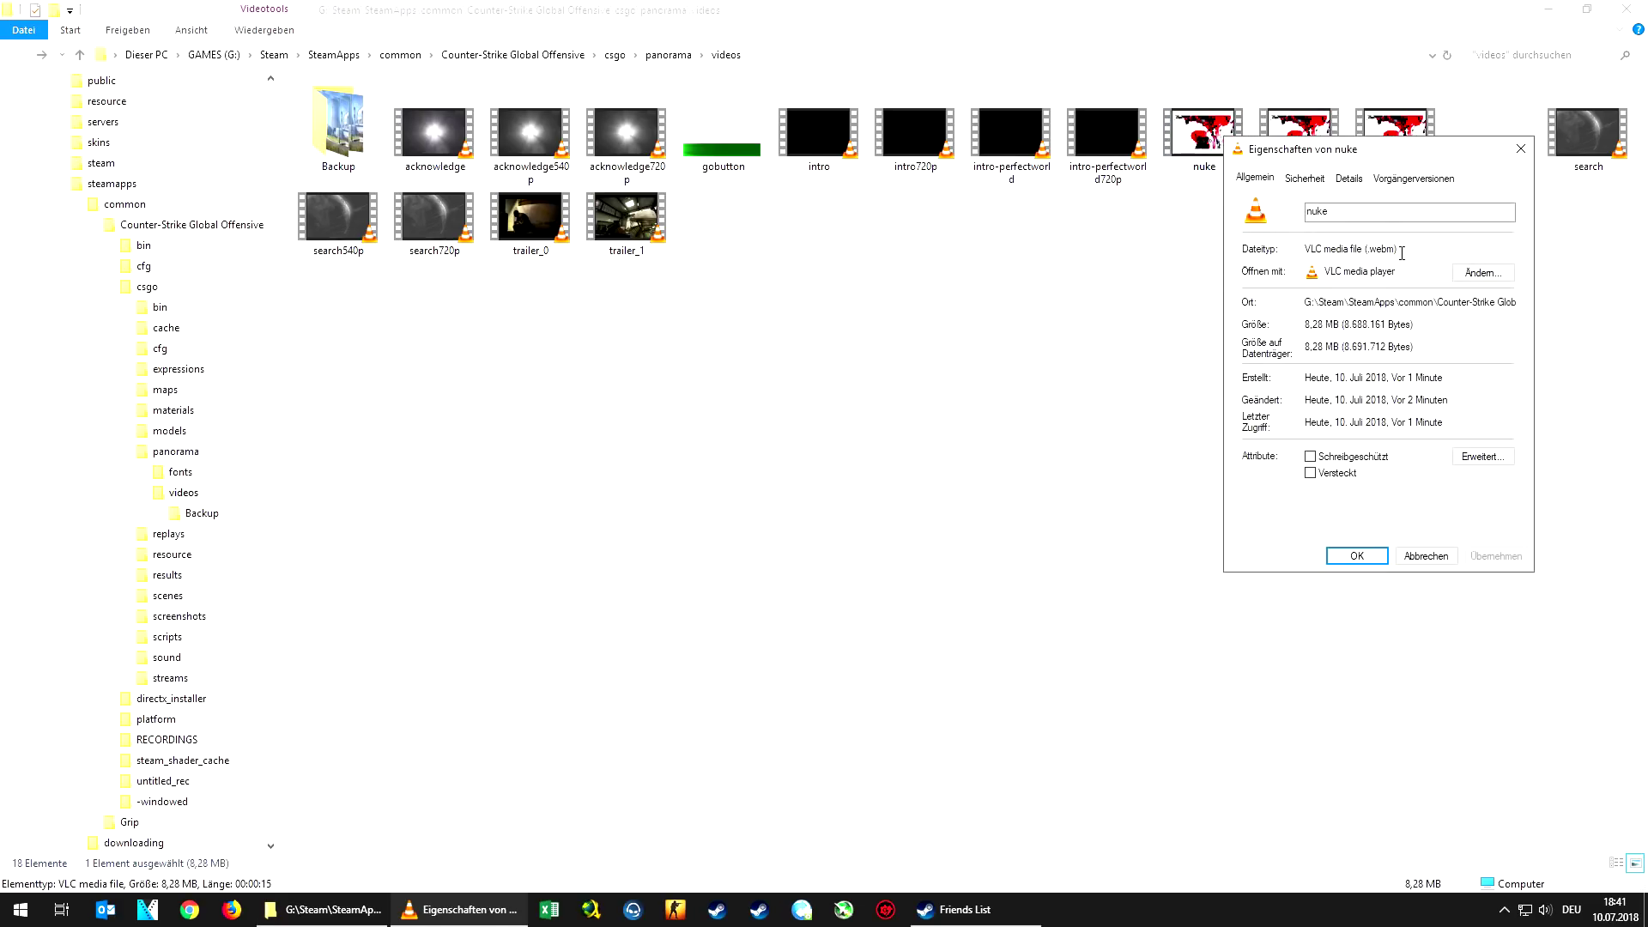
click(1426, 555)
right_click(1279, 151)
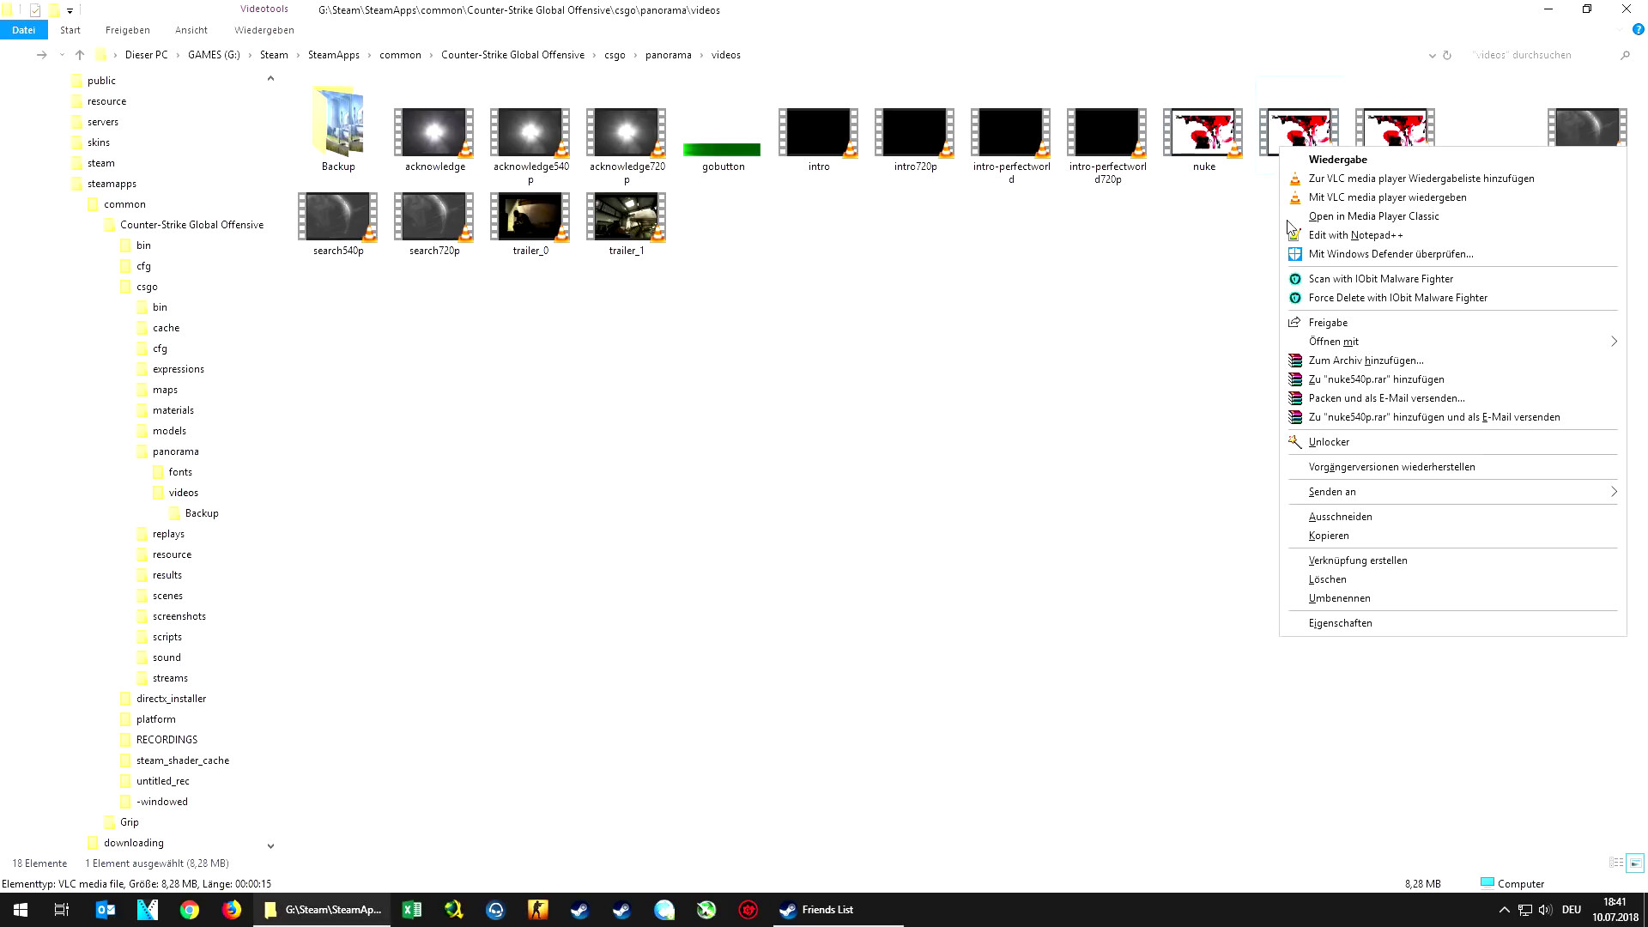
click(1357, 624)
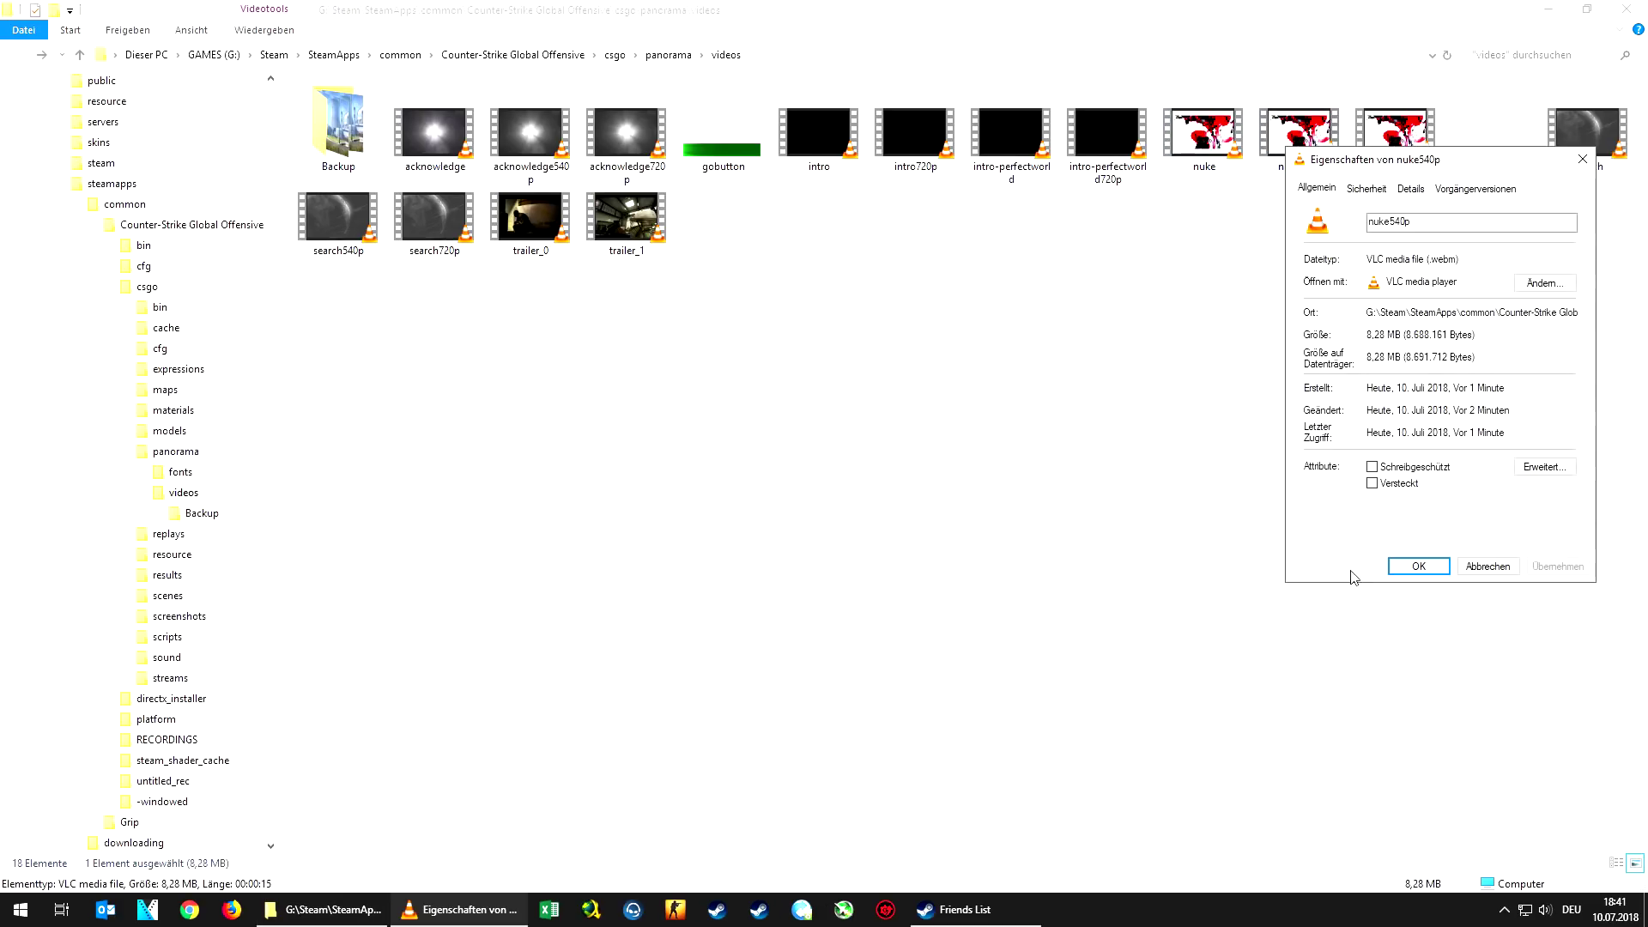
click(1472, 567)
right_click(1382, 142)
click(1411, 627)
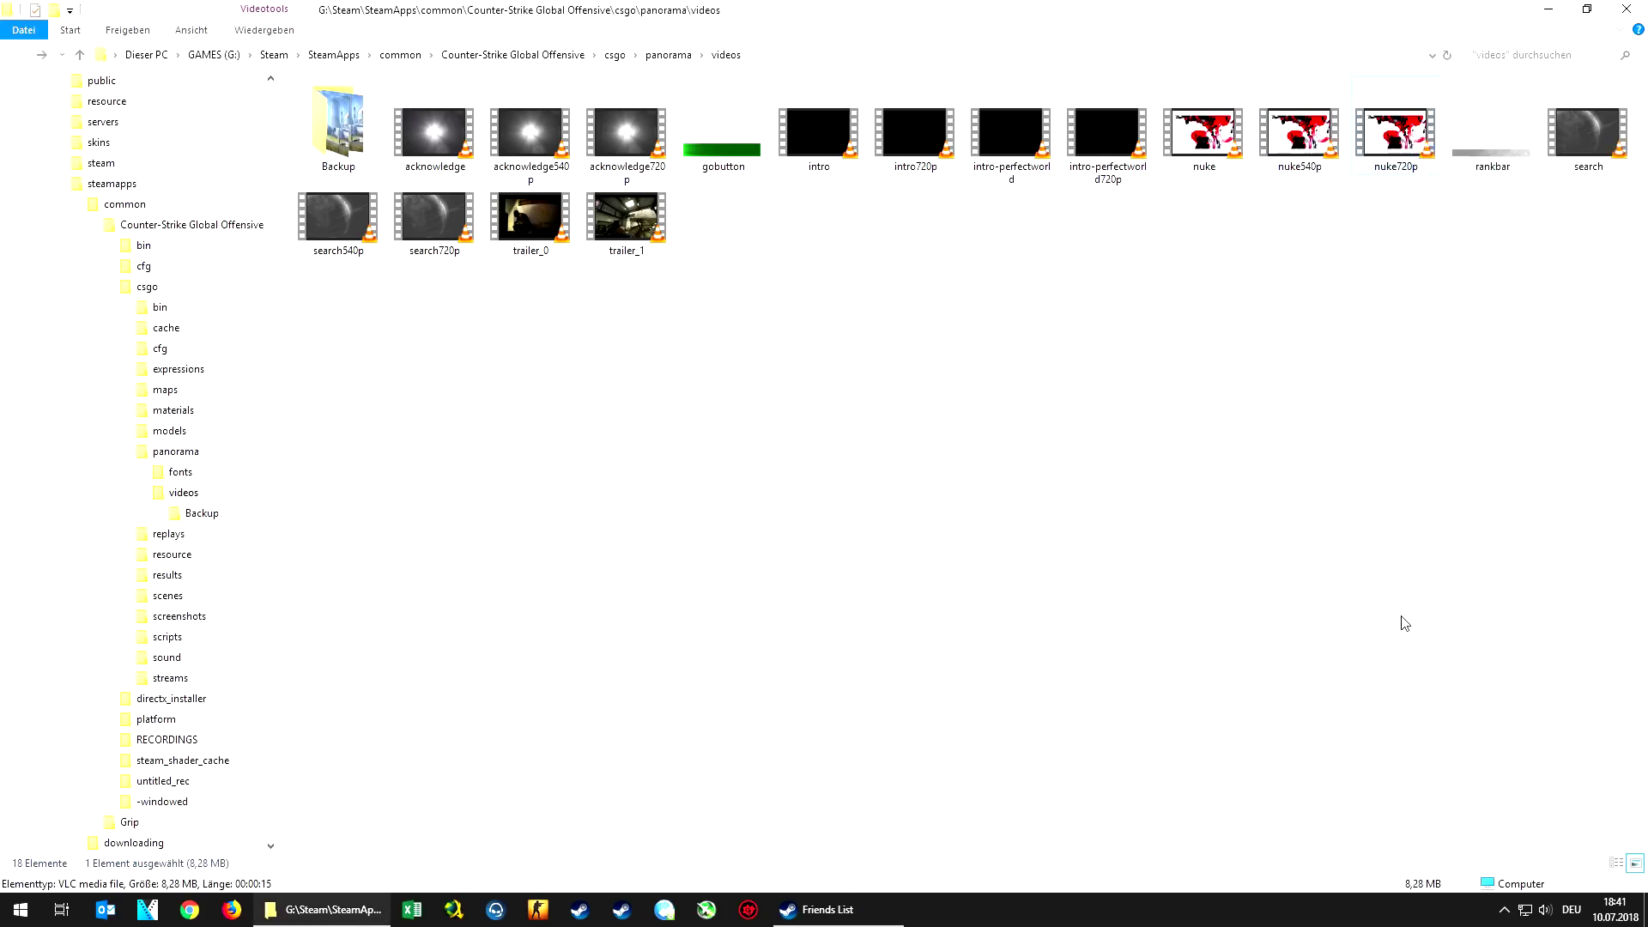
Close the nuke720p properties and folder window, then launch Counter-Strike: Global Offensive from Steam's tray icon.
click(1463, 559)
click(1626, 12)
click(1503, 909)
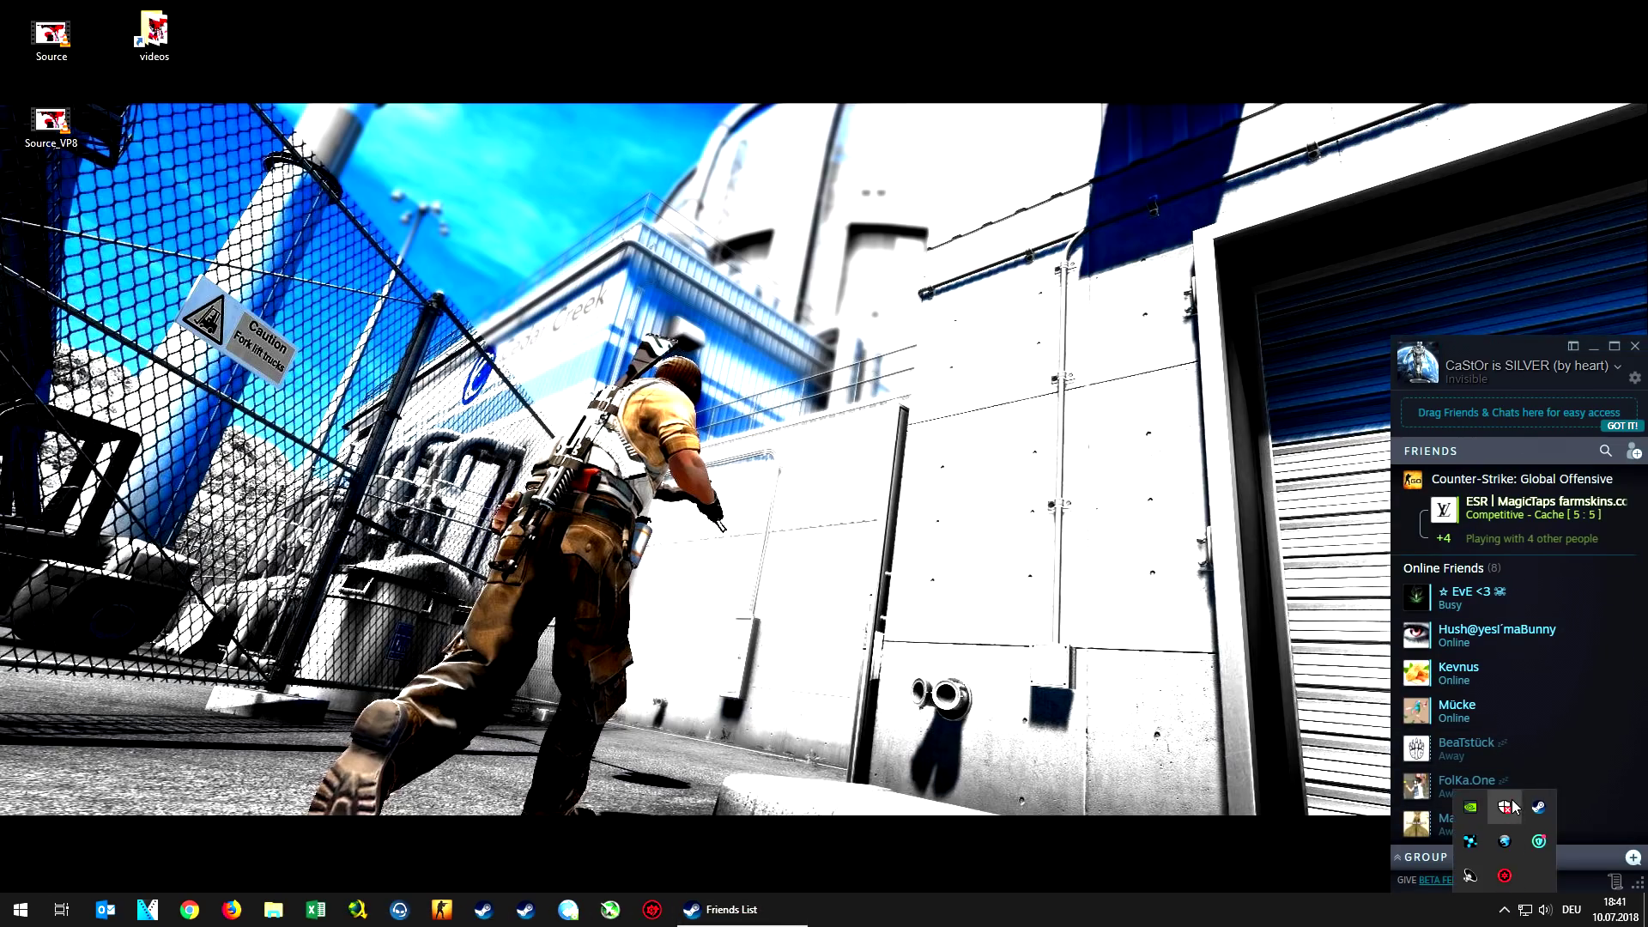
right_click(1537, 806)
click(1422, 602)
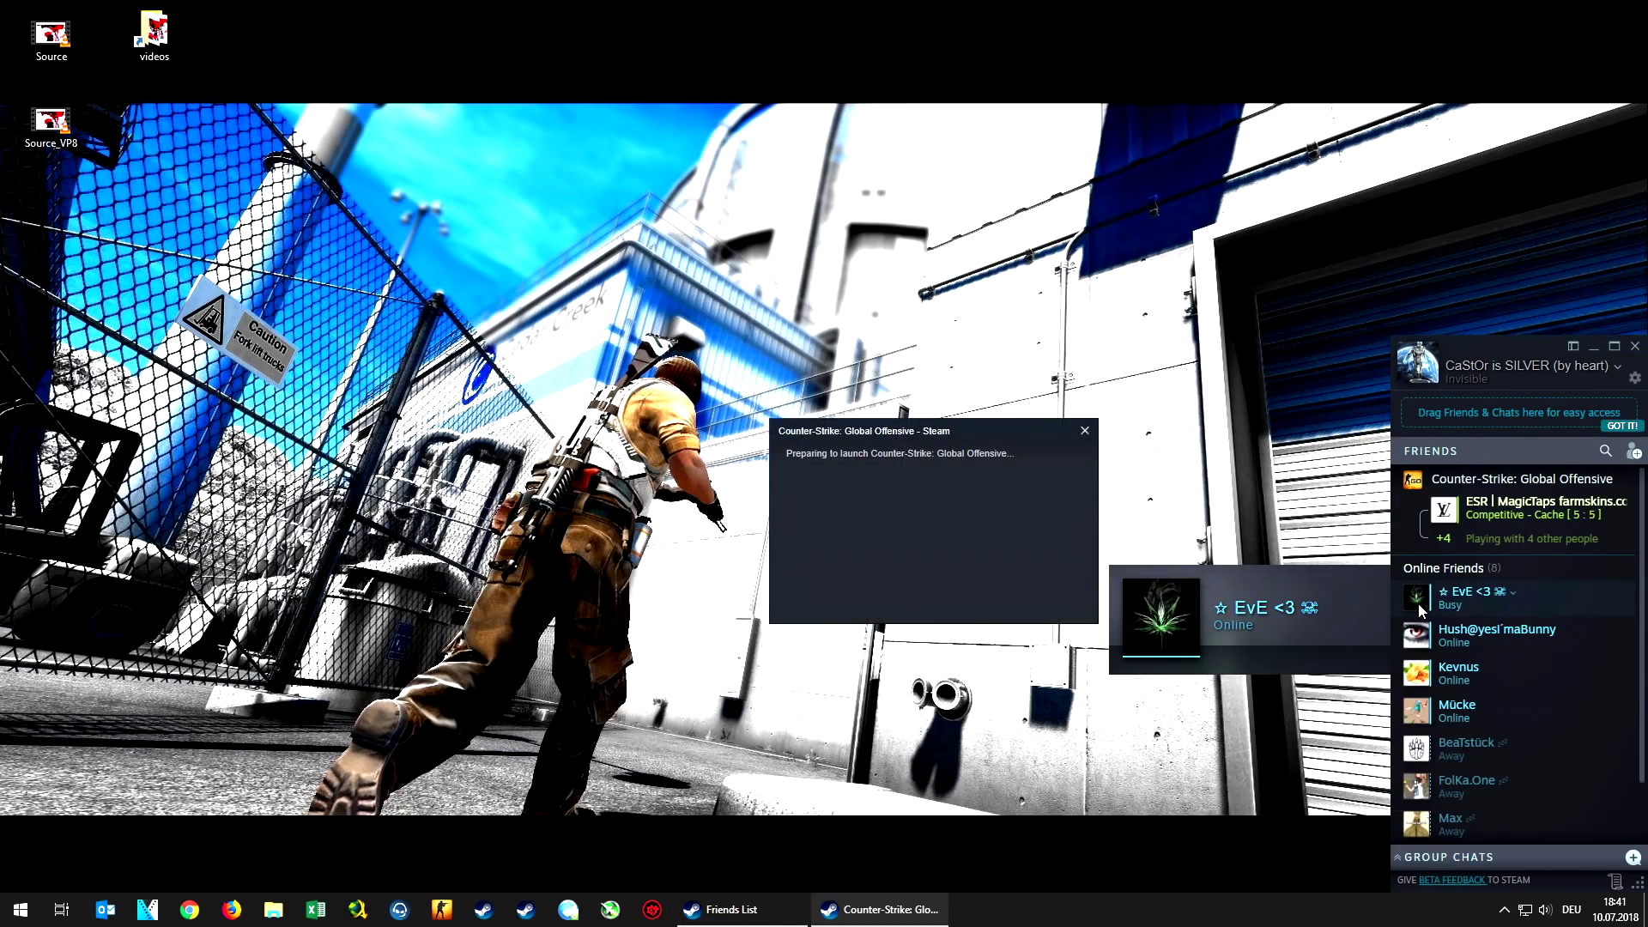